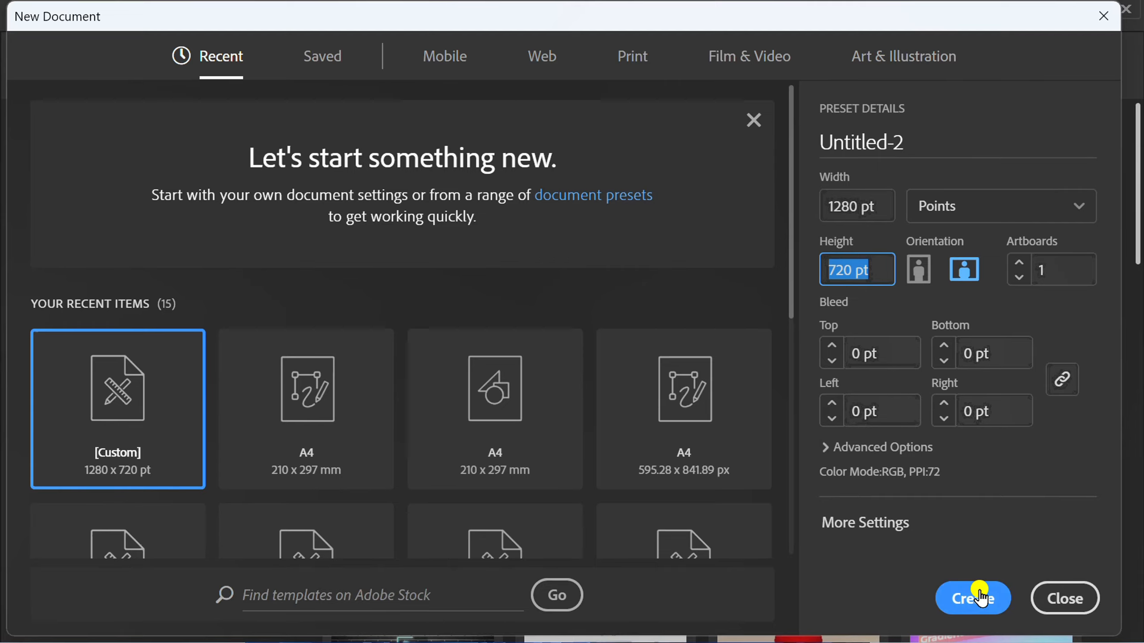
Step: Create the 1280 x 720 pt document and draw a rectangle covering the whole artboard
click(974, 598)
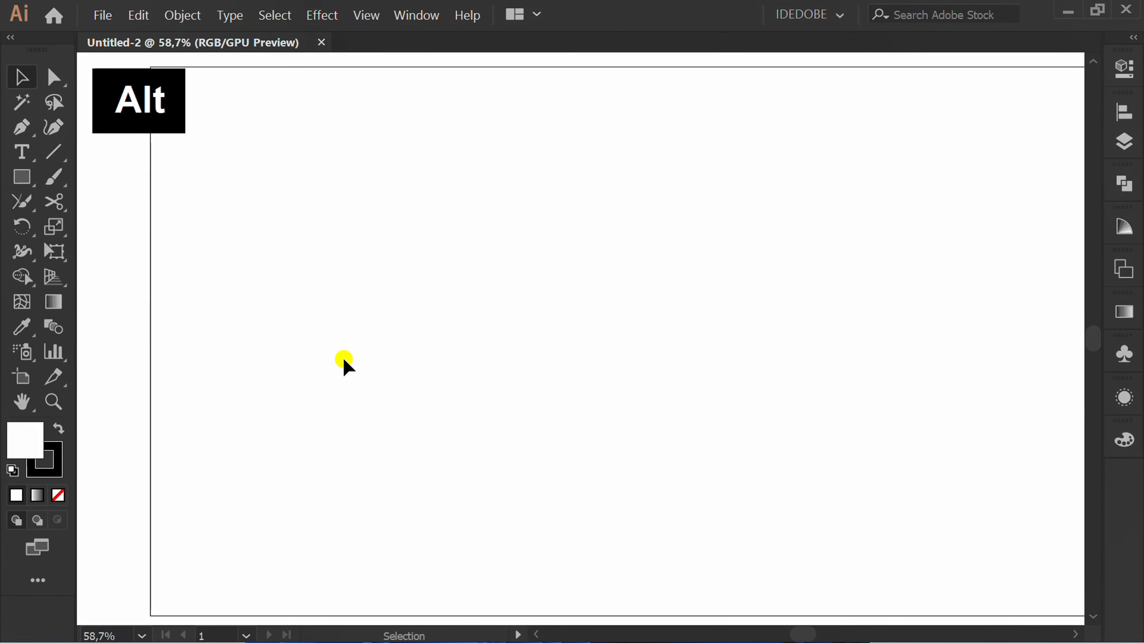
scroll(344, 360, down, 1)
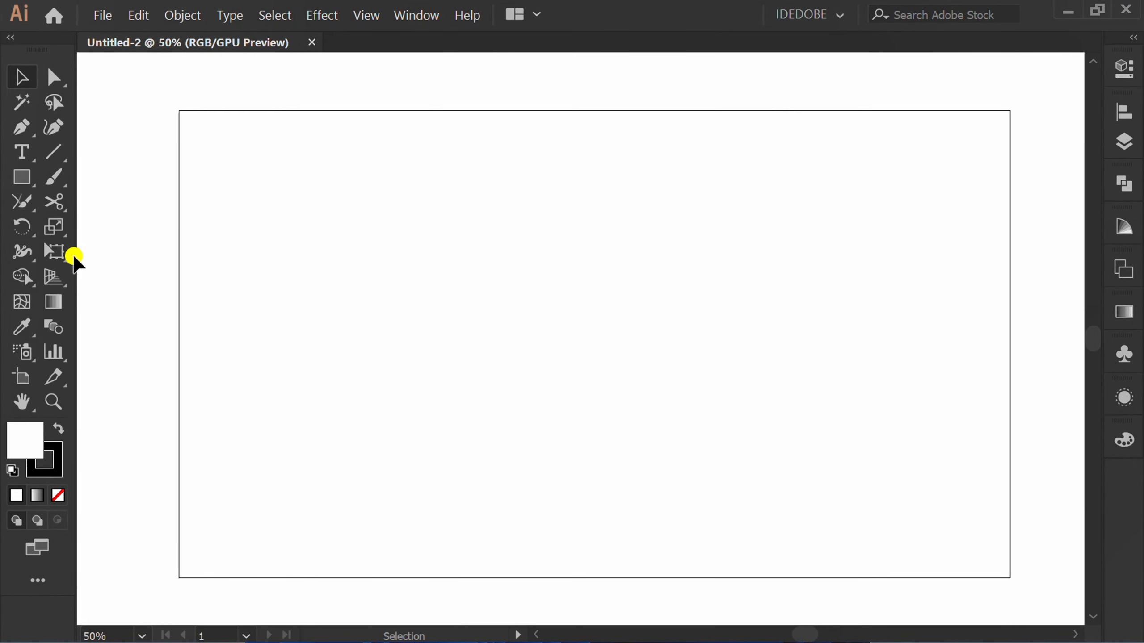
drag(18, 173, 58, 184)
click(124, 175)
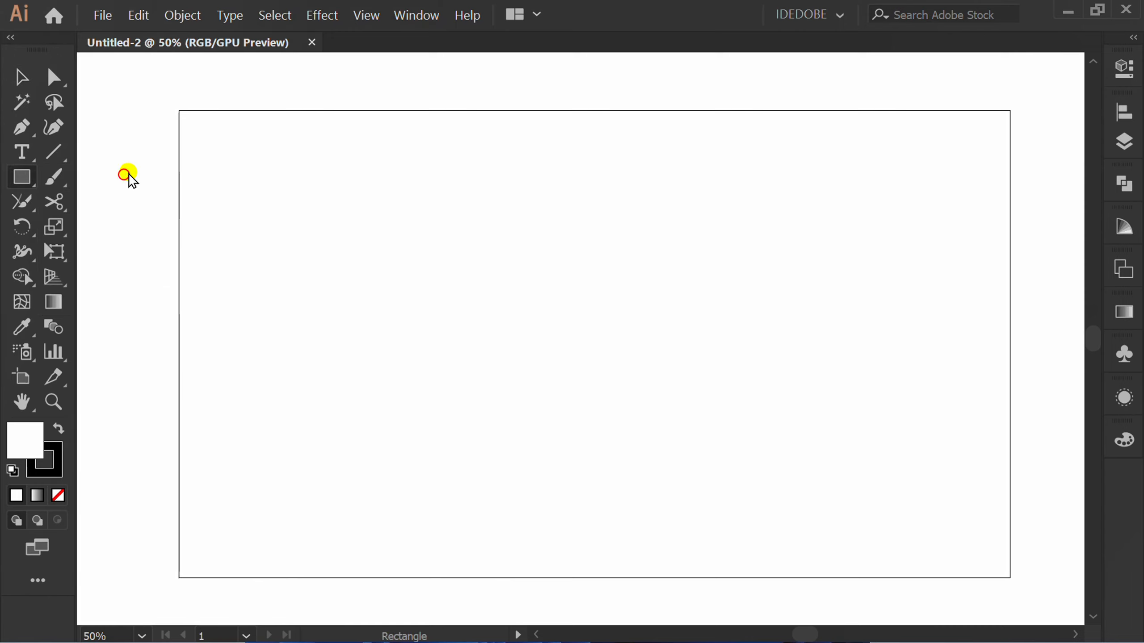
drag(179, 108, 1011, 578)
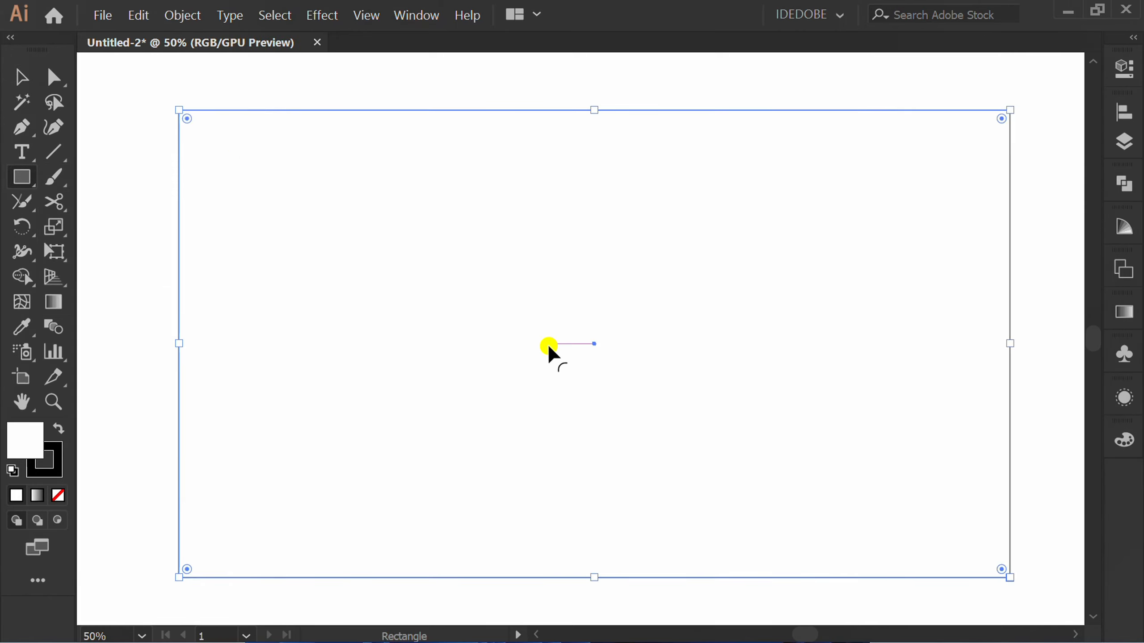
Step: Fill the artboard-sized rectangle with black and set its stroke to none
click(1123, 68)
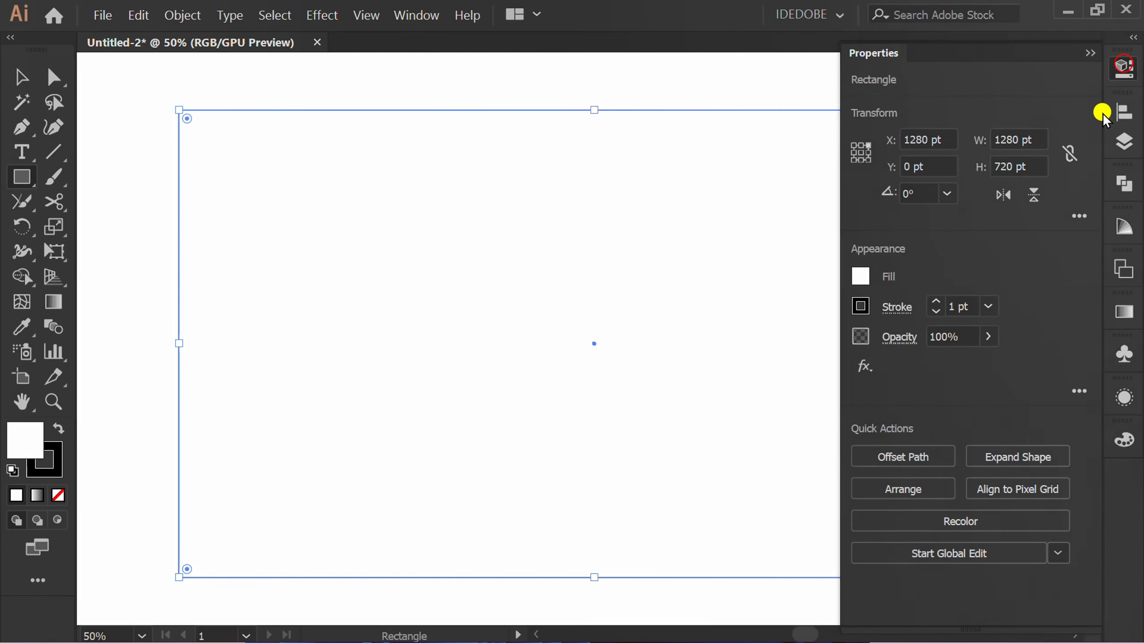
click(859, 276)
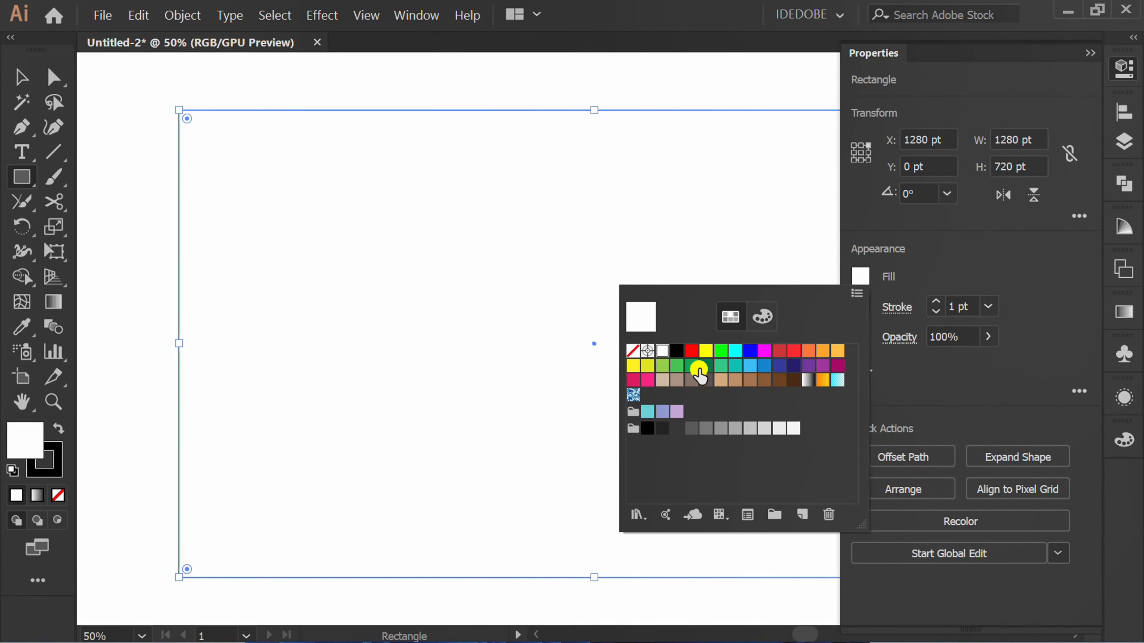
click(676, 352)
click(979, 261)
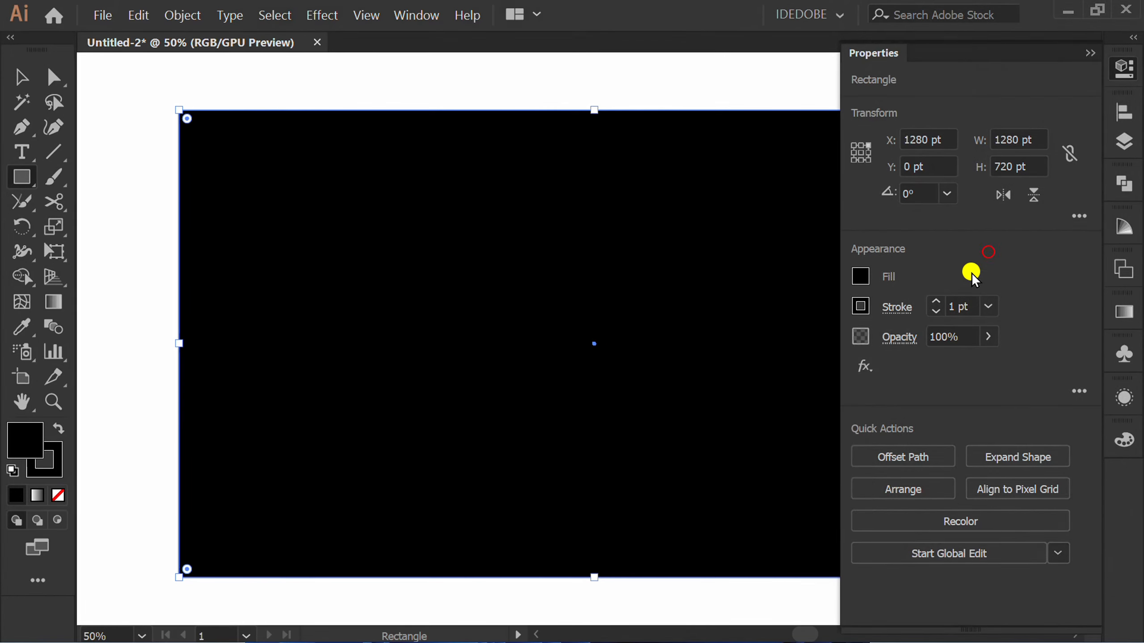
click(862, 306)
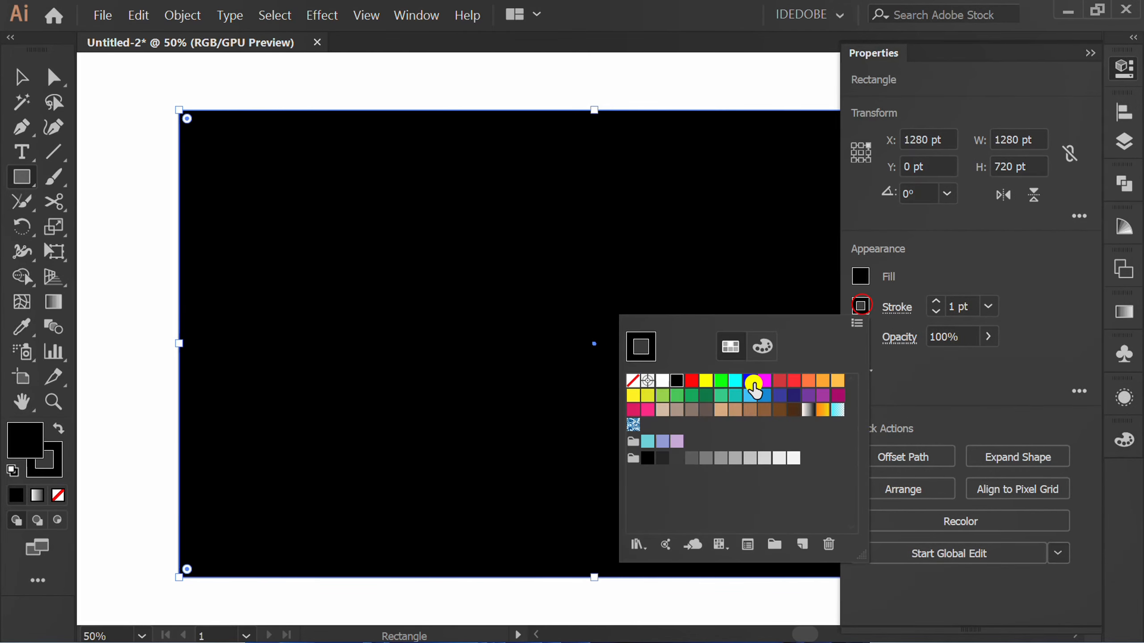
click(633, 381)
click(142, 344)
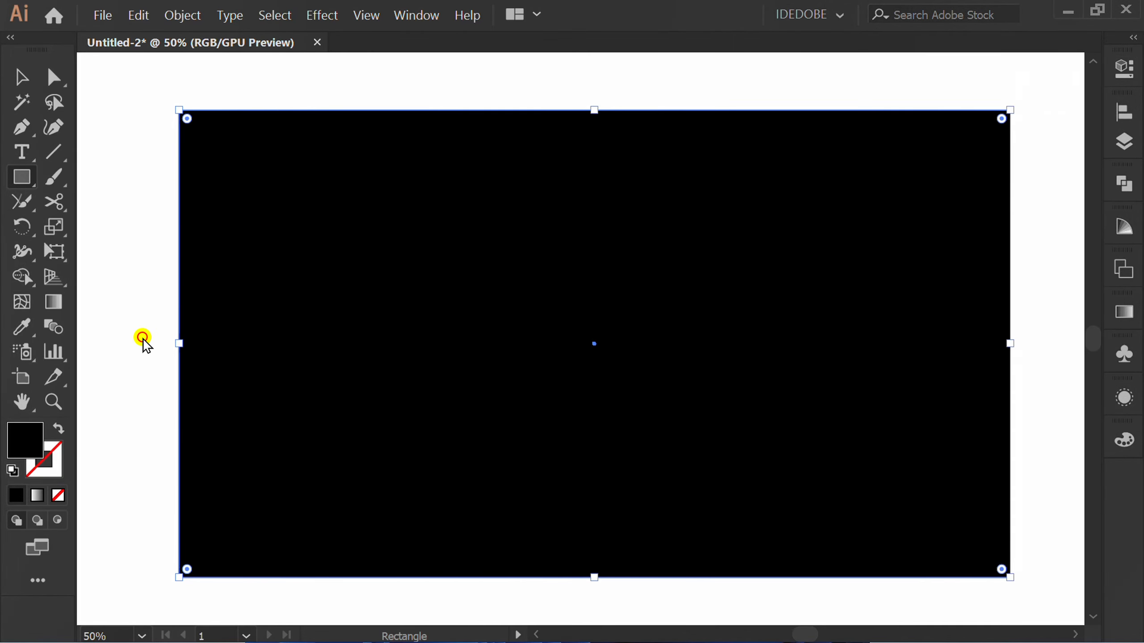
Step: Lock the layer holding the black background and add a new layer for the artwork
click(1124, 141)
click(840, 124)
click(1054, 397)
click(1063, 94)
key(v)
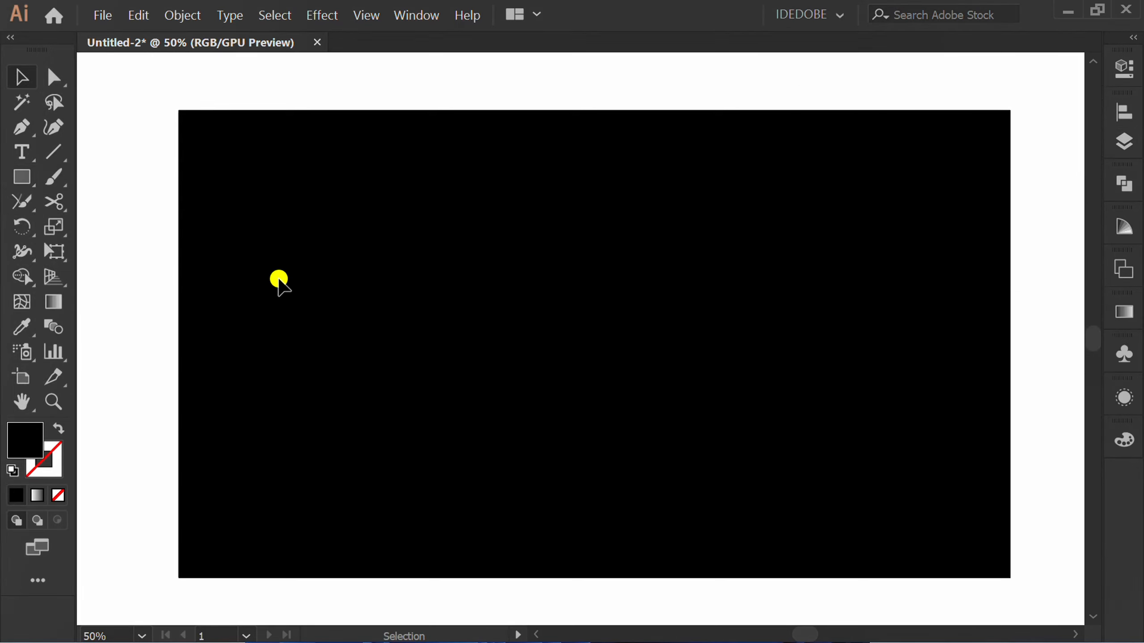
Step: Draw a 100 x 100 pt circle with the Ellipse tool on the black background
drag(21, 176, 126, 229)
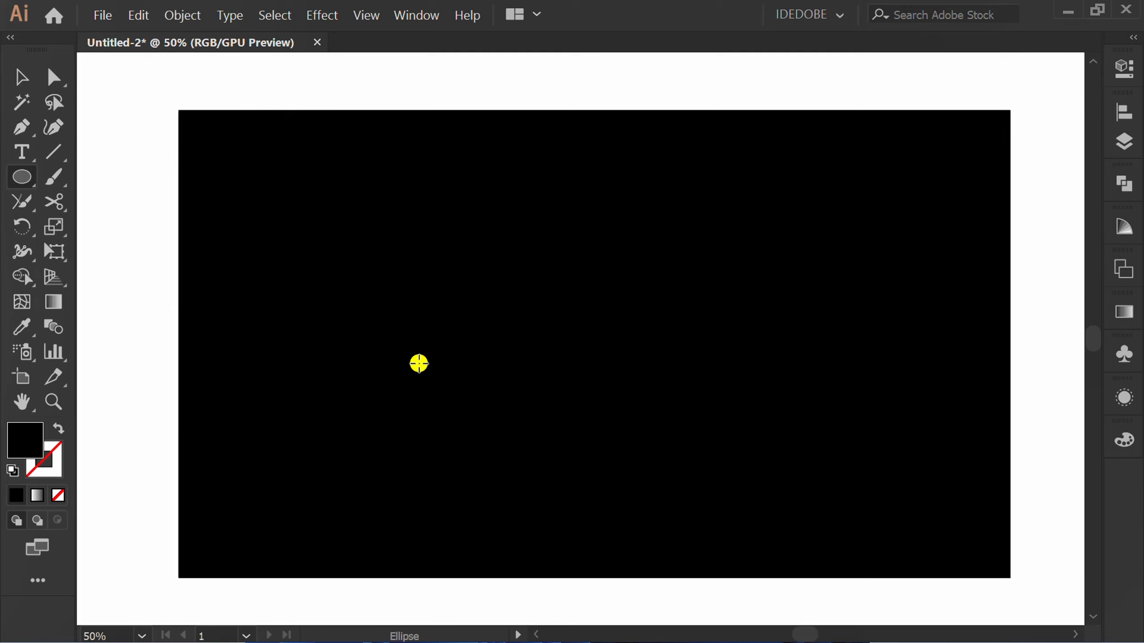
click(419, 362)
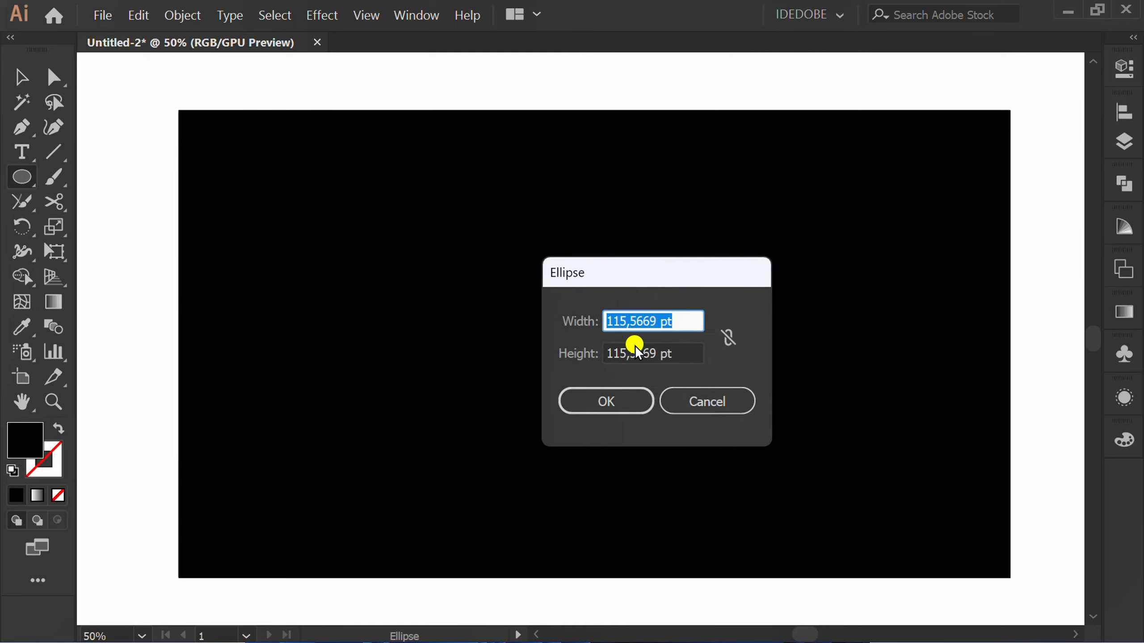
text(100)
key(Tab)
text(100)
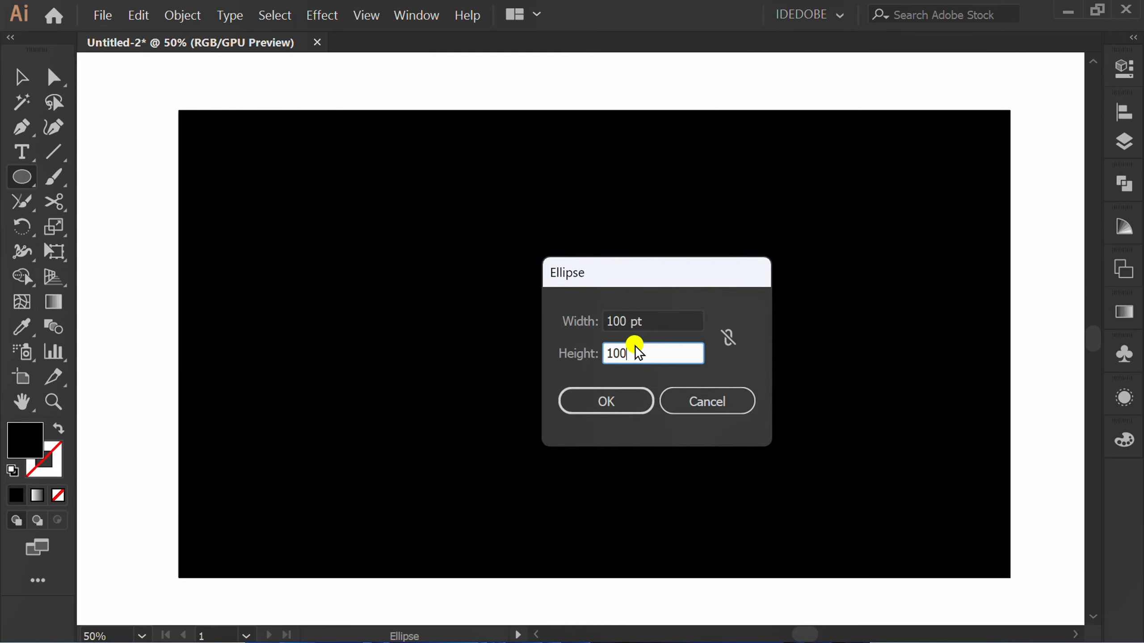
click(623, 400)
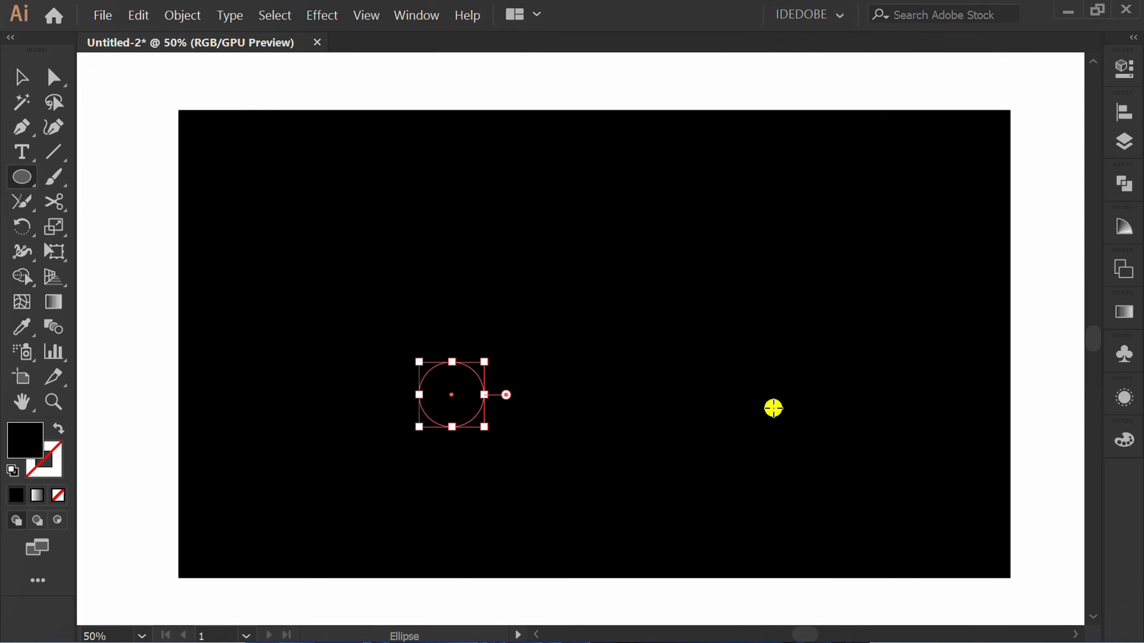
Step: Apply a linear gradient fill to the circle and set both of its color stops to cyan
click(1128, 311)
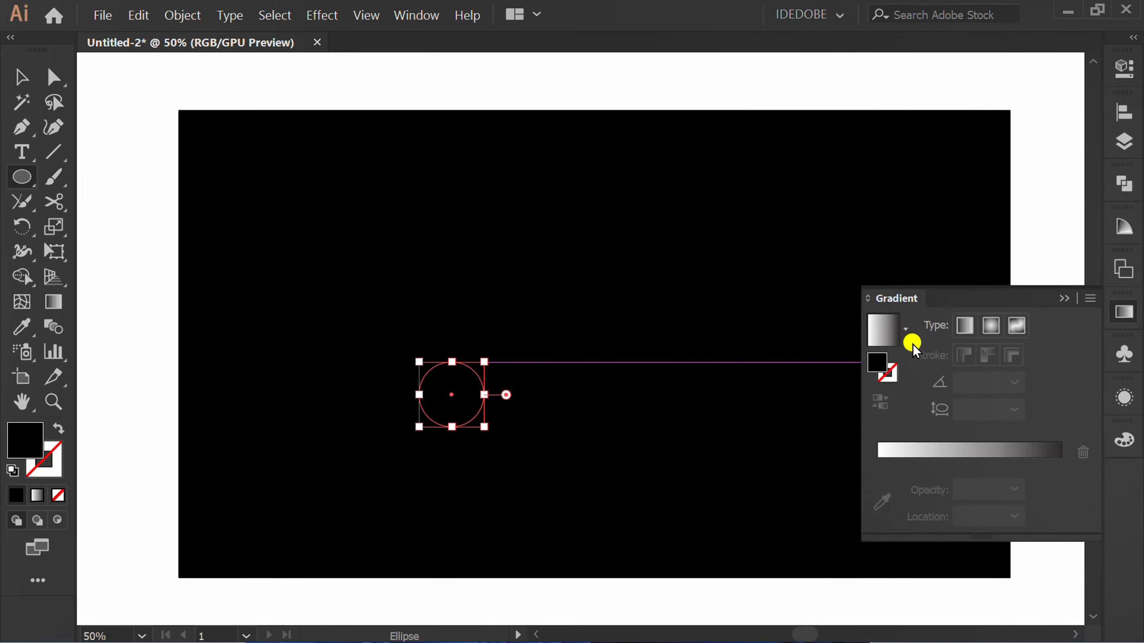
click(887, 326)
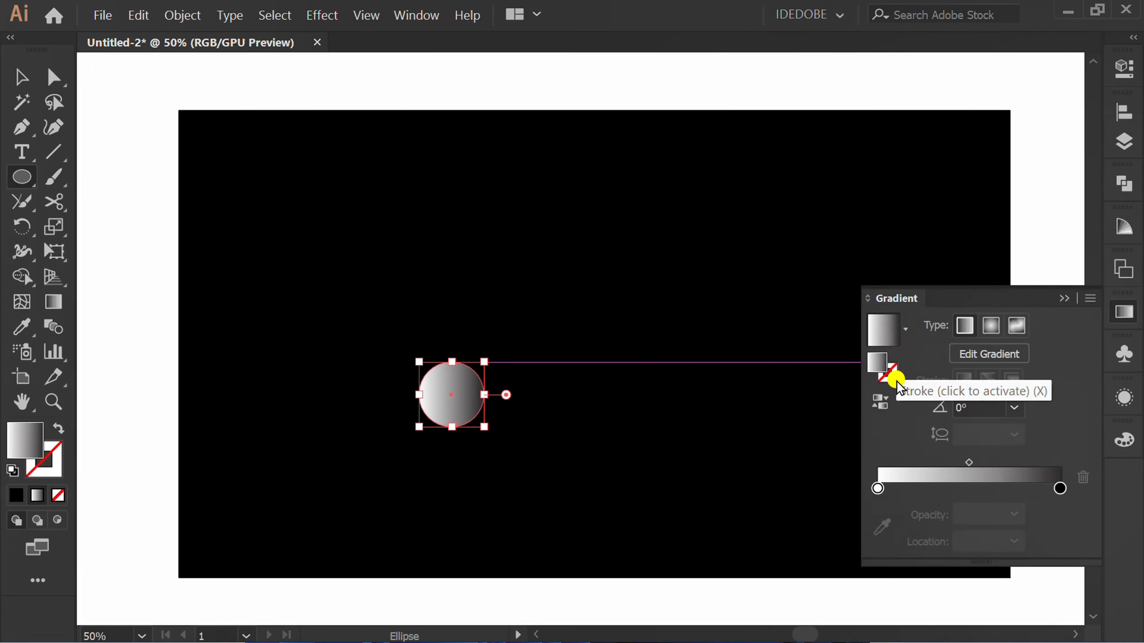
click(877, 488)
double_click(876, 488)
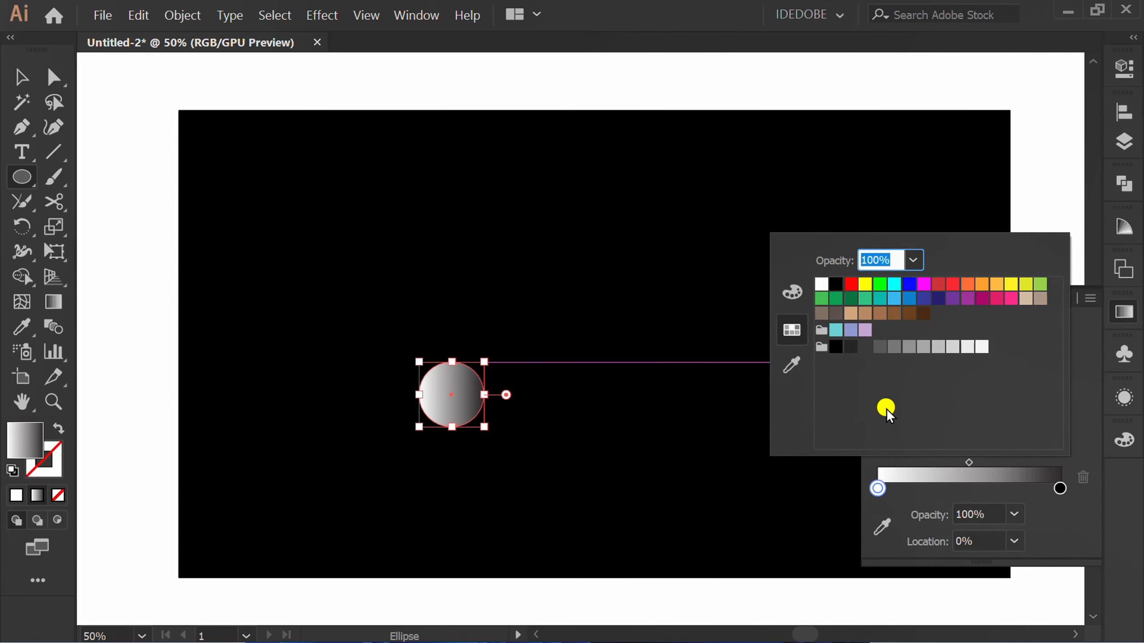
click(896, 286)
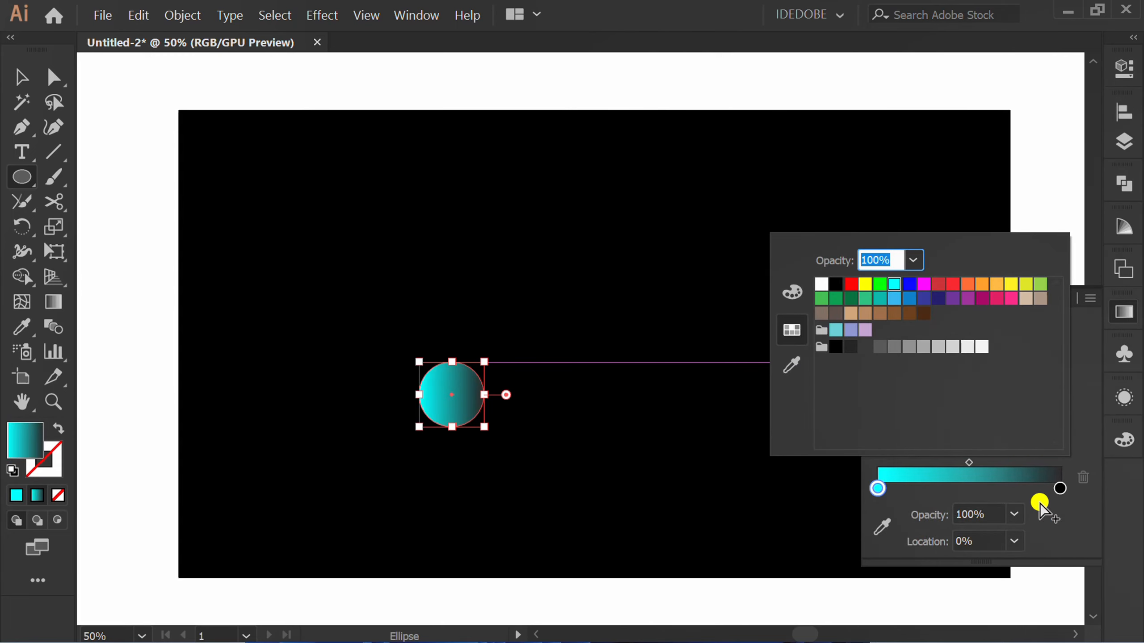
click(1067, 516)
double_click(1059, 488)
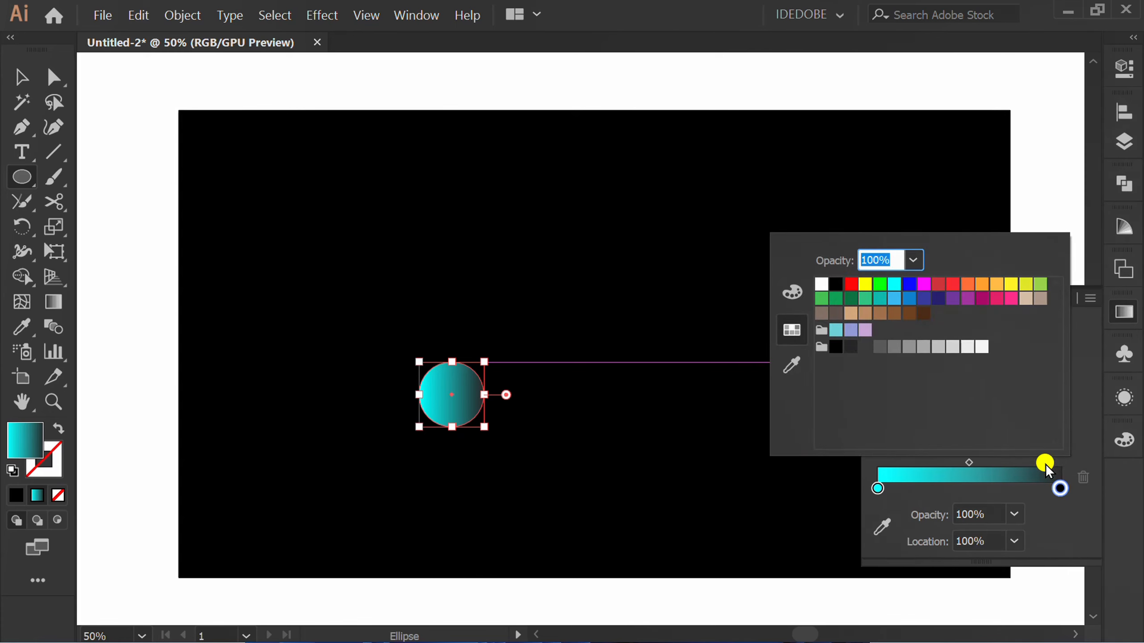
click(898, 286)
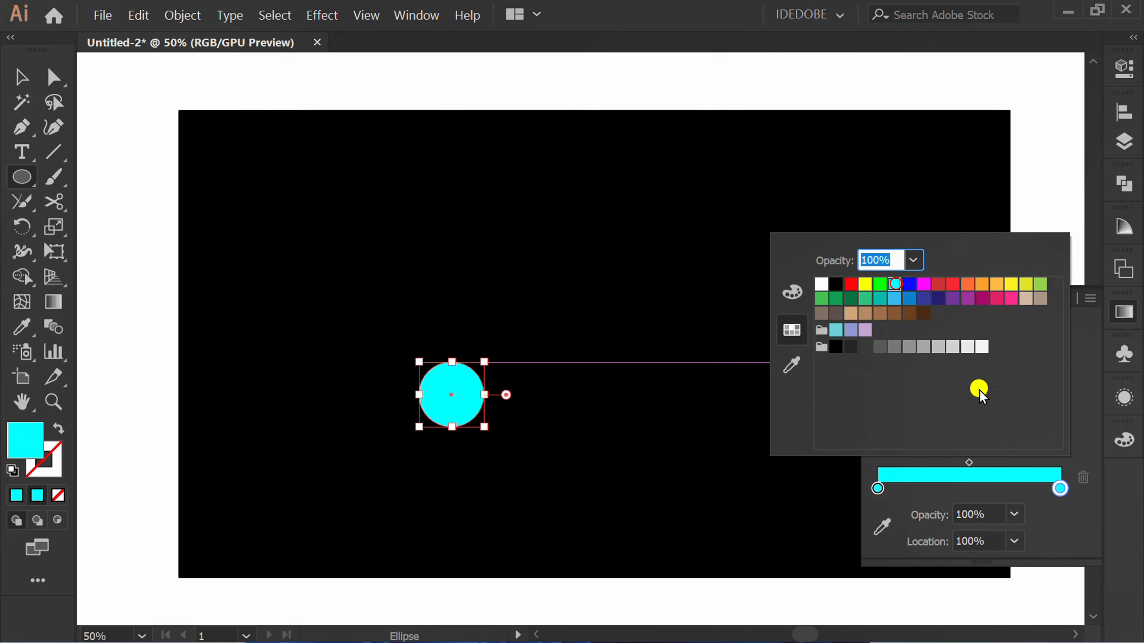
click(1067, 518)
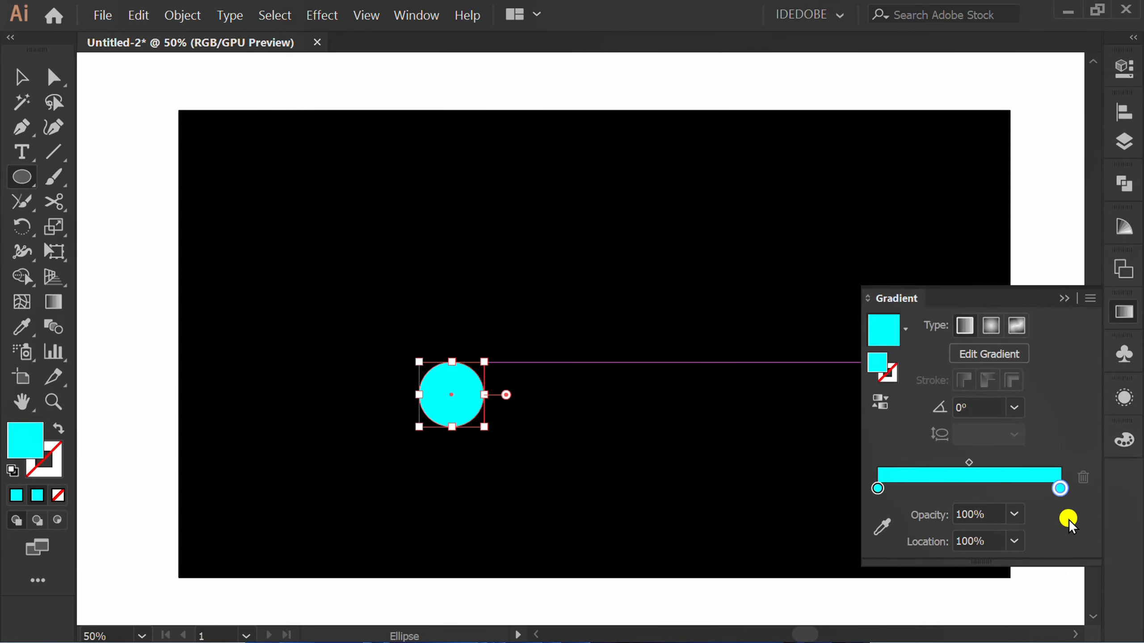
Step: Switch the gradient's starting color stop to HSB and set its brightness to 80%
double_click(872, 489)
click(789, 293)
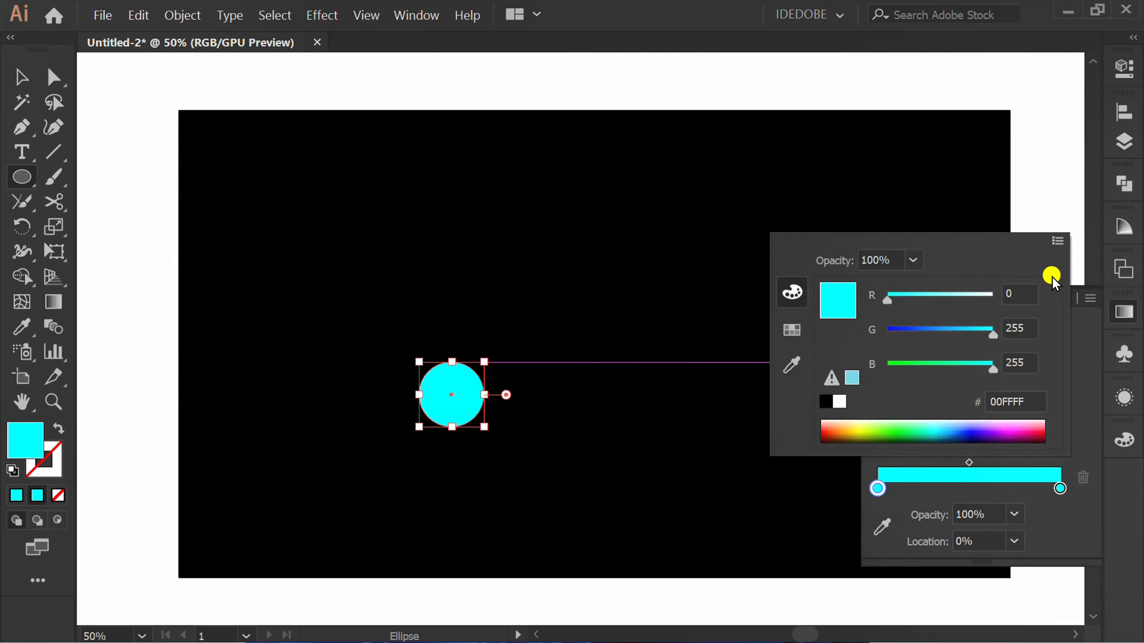
click(1058, 240)
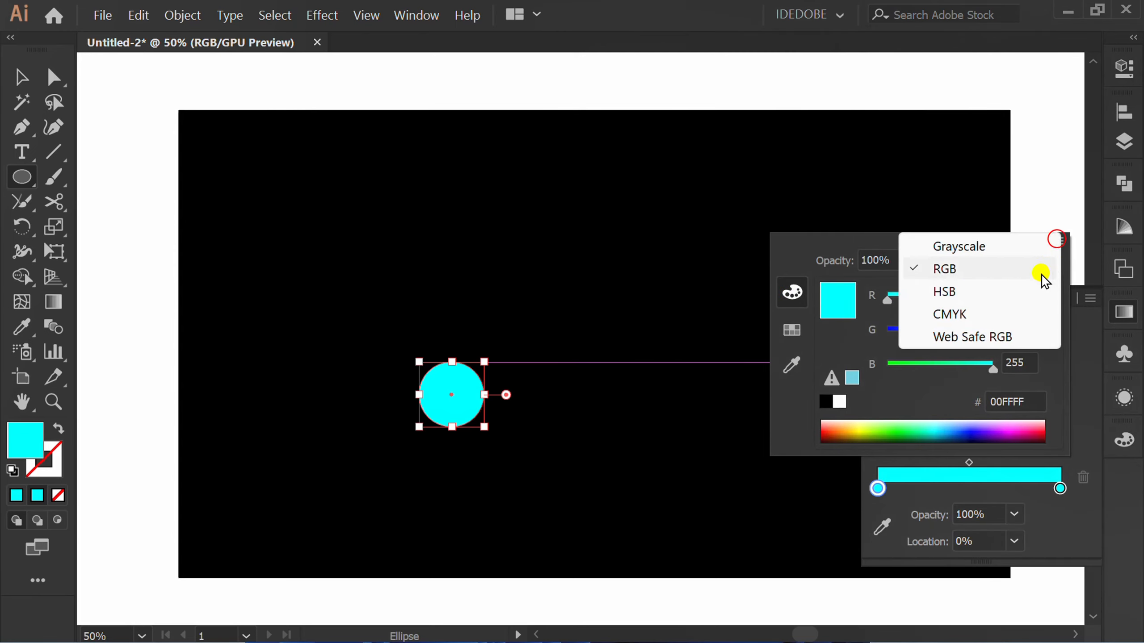
click(949, 292)
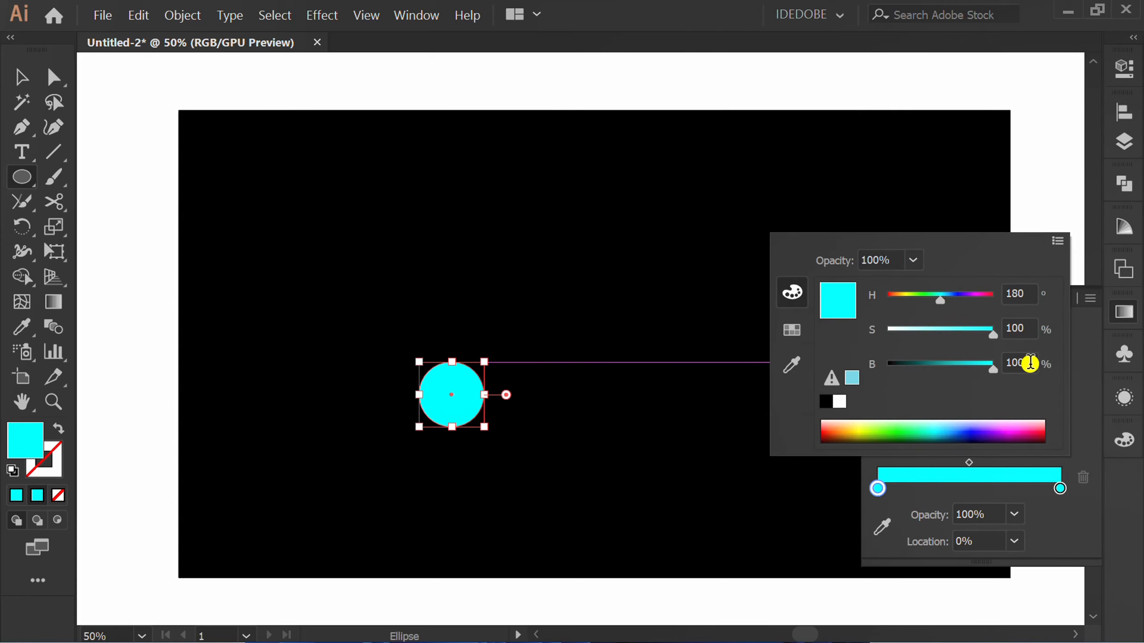
click(1029, 363)
text(80)
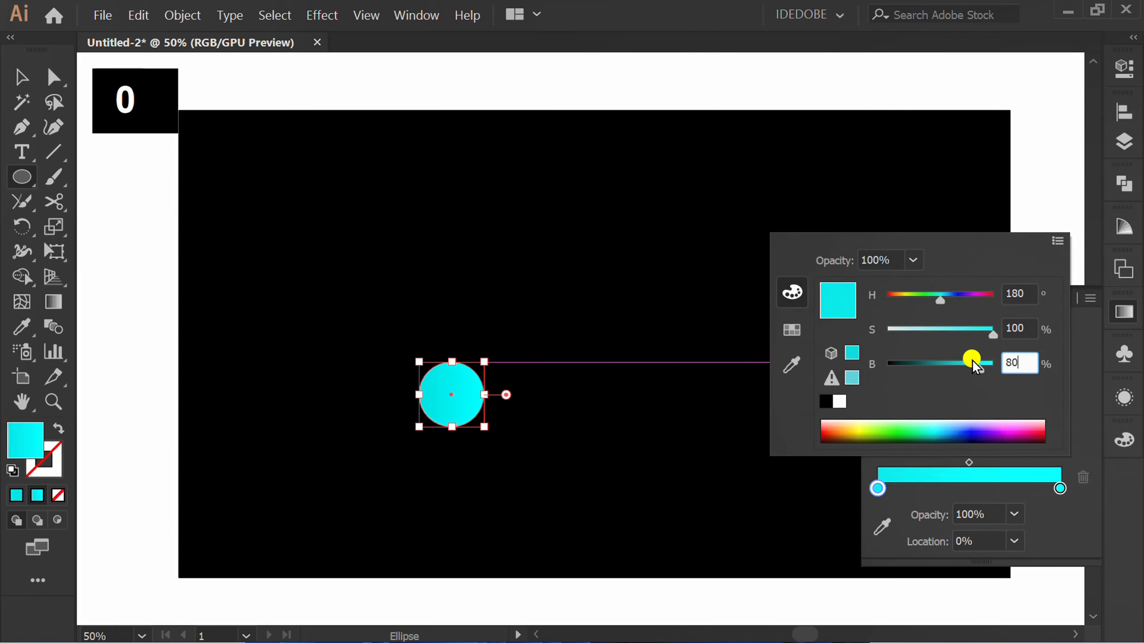
click(1020, 327)
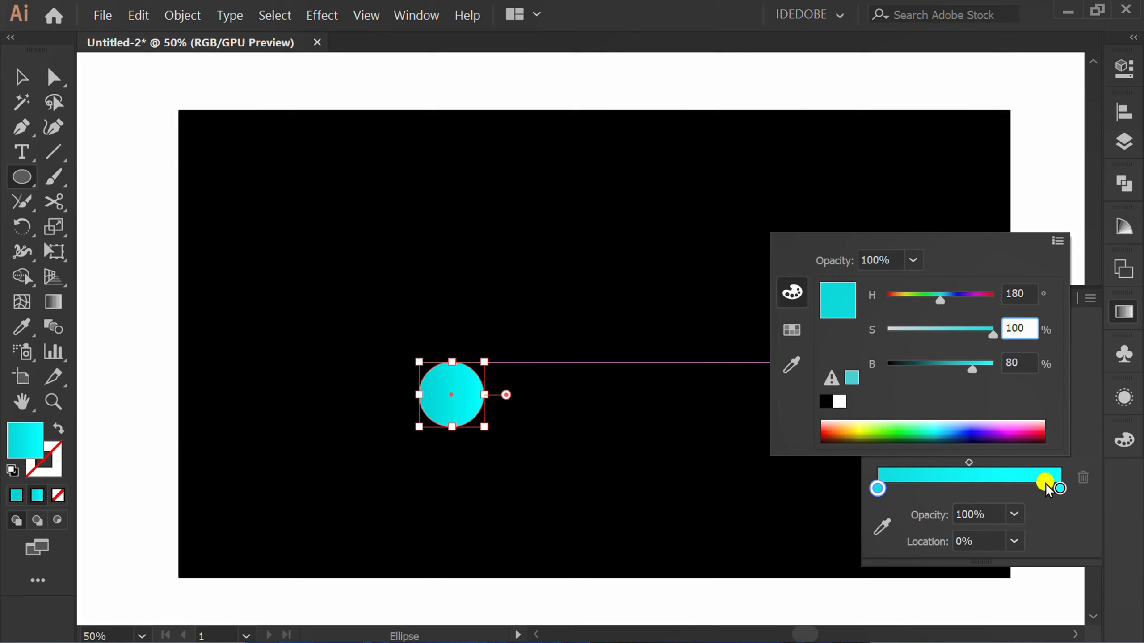
click(1074, 533)
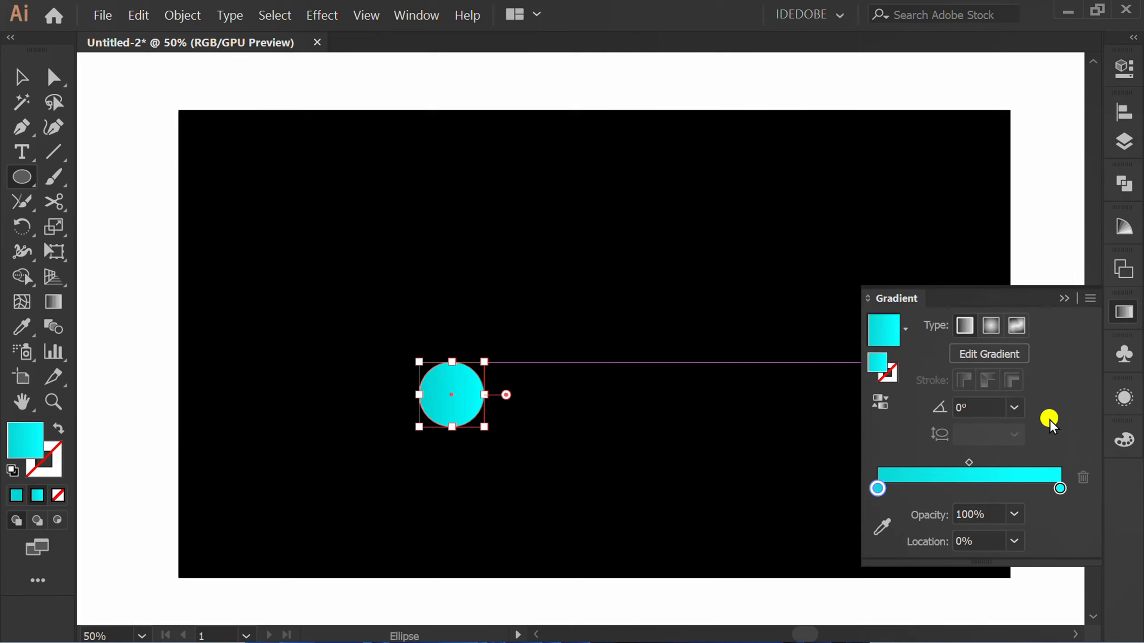
click(1063, 300)
Step: Duplicate the cyan circle straight upward and fill the copy with black
key(v)
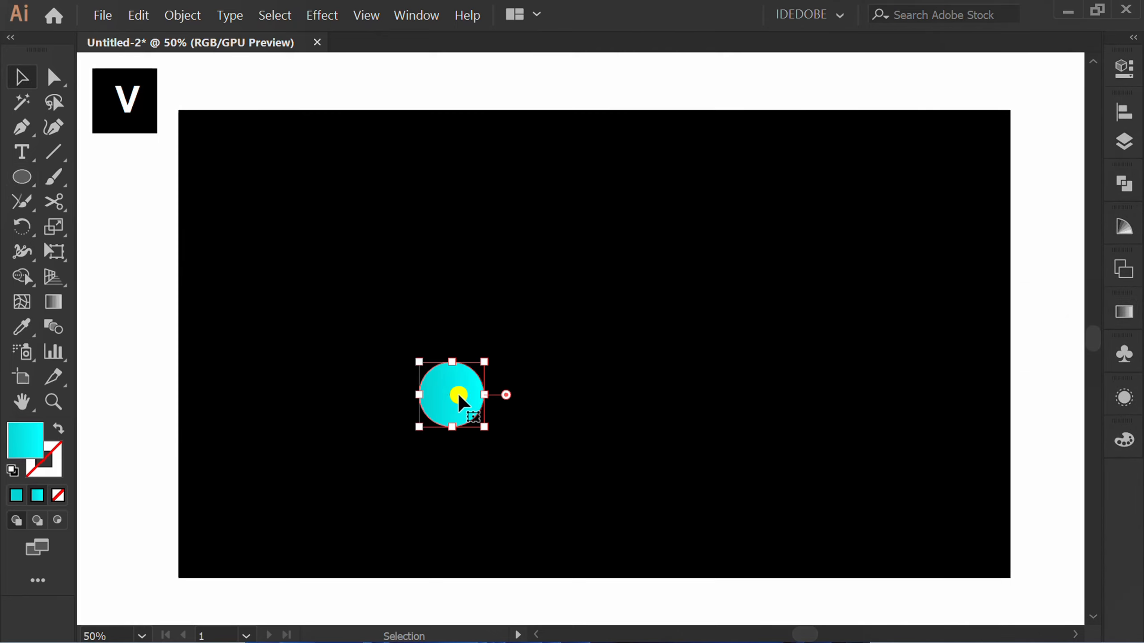
drag(449, 395, 447, 194)
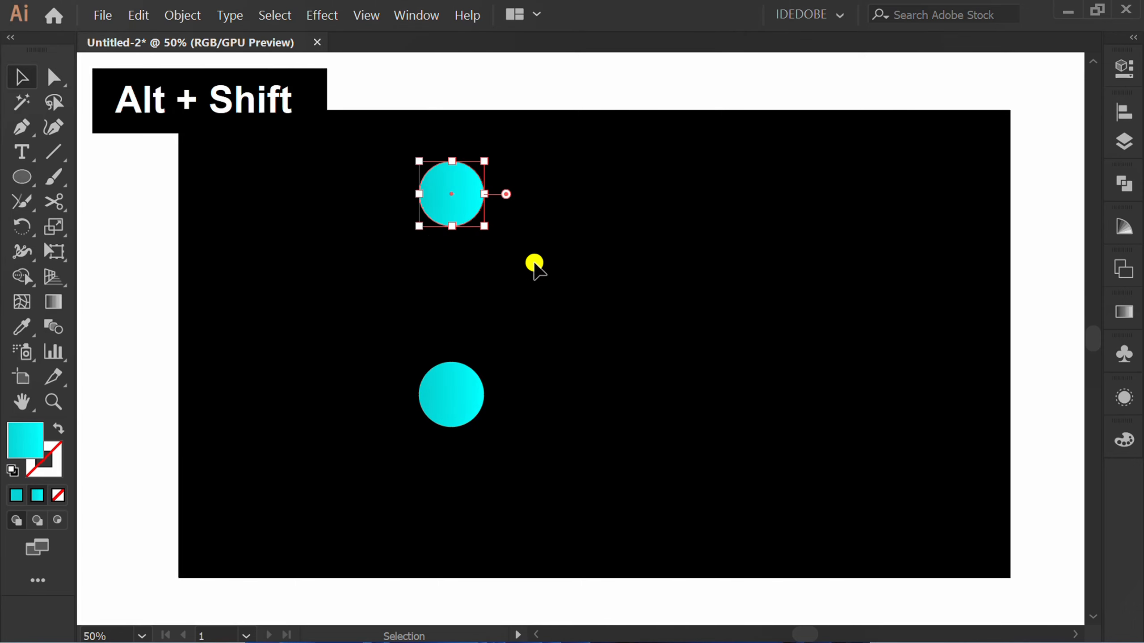
click(1123, 68)
click(861, 279)
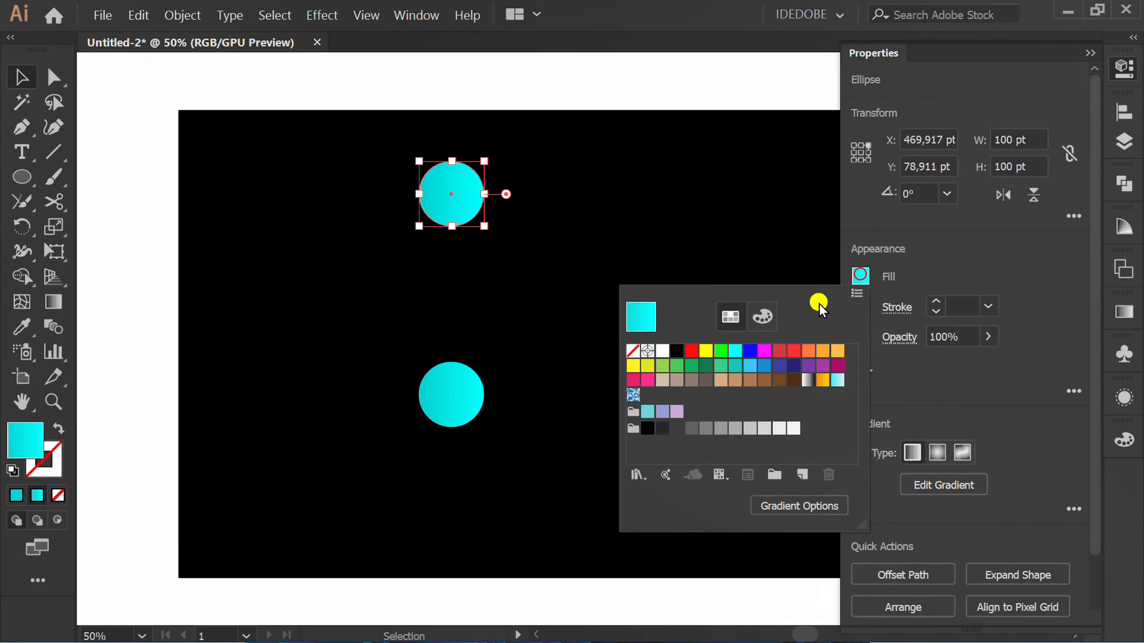
click(676, 351)
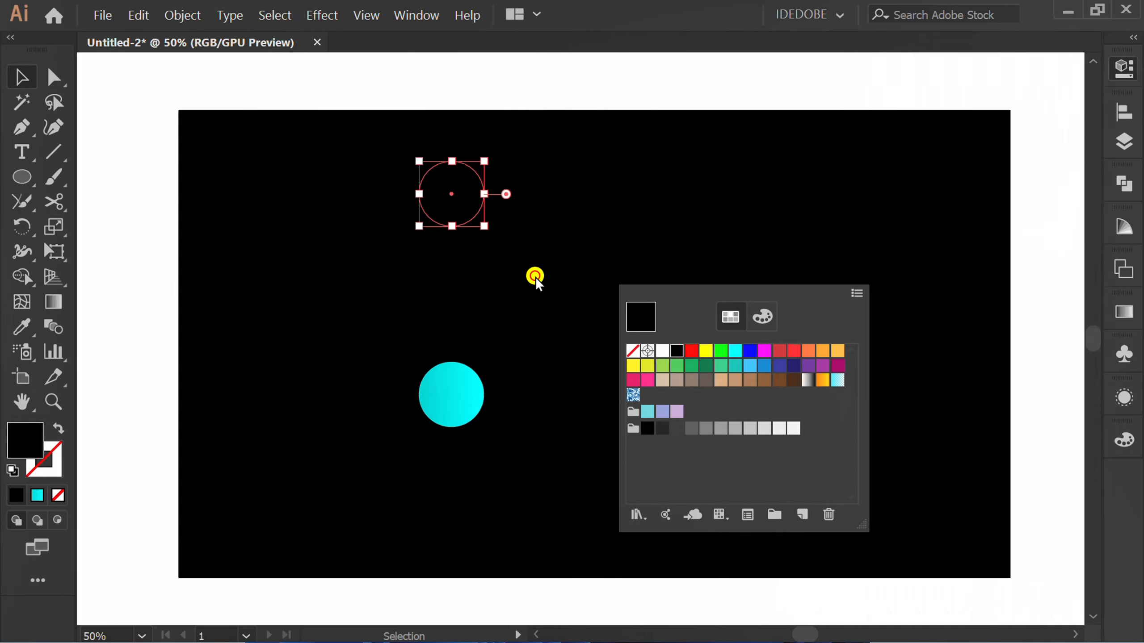
Step: Blend the black and cyan circles together and move the blend near the artboard's left edge
key(v)
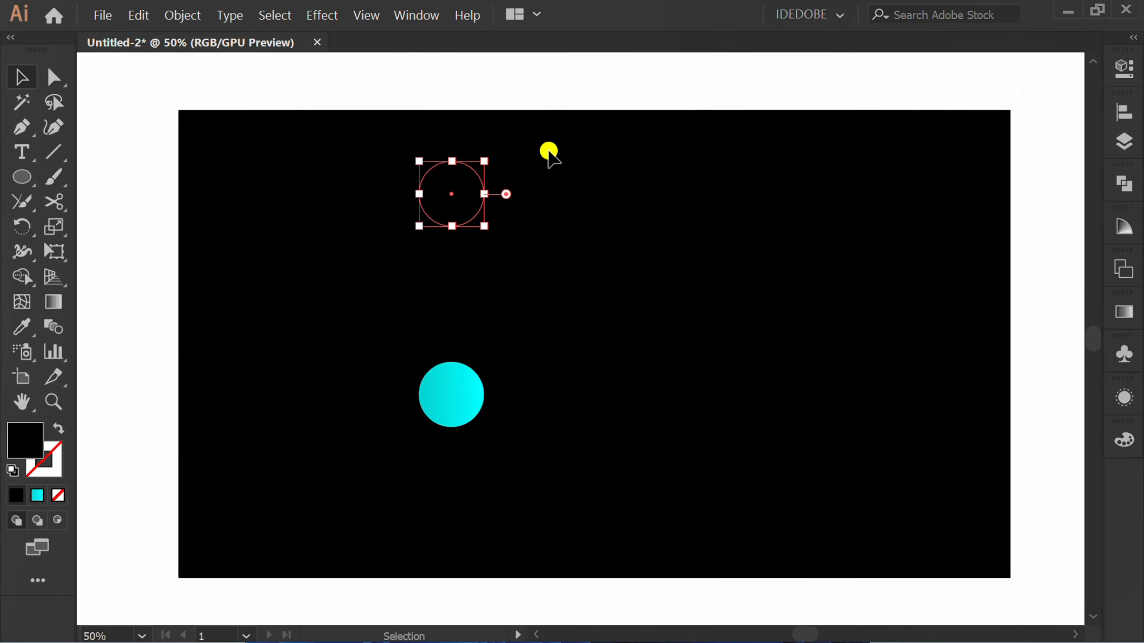
drag(546, 150, 345, 446)
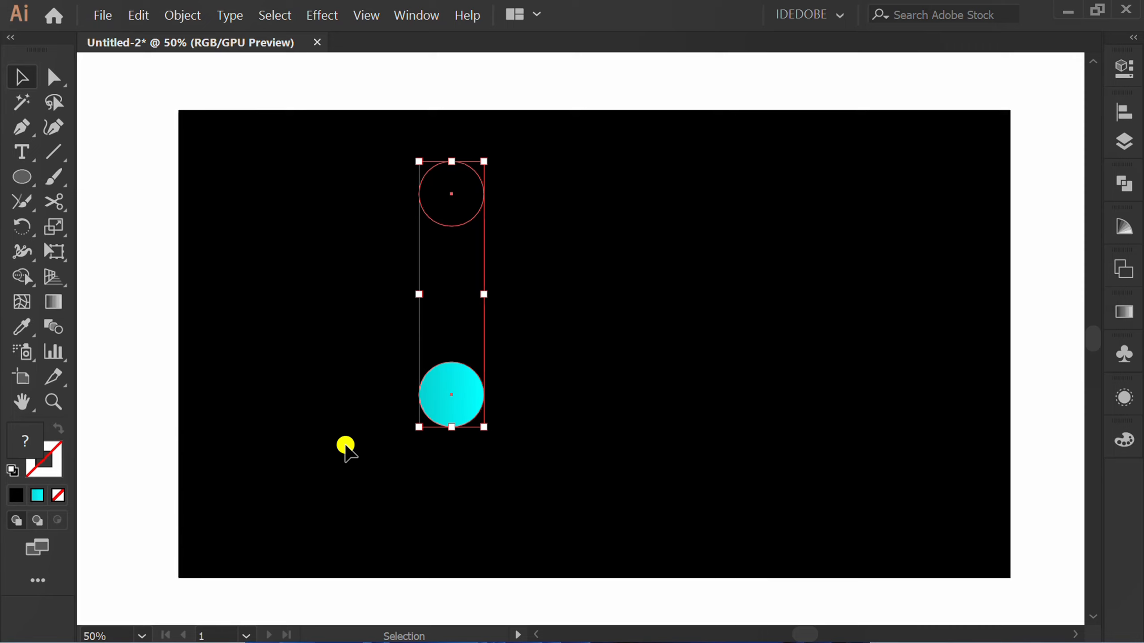
key(ctrl+alt+b)
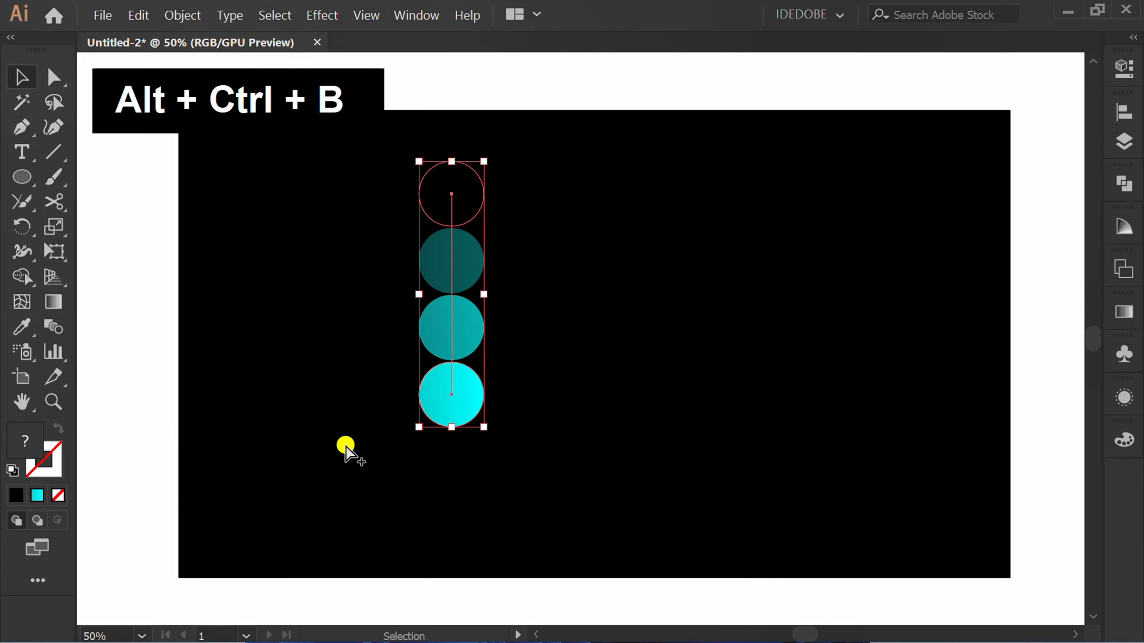
key(ctrl+minus)
drag(585, 362, 482, 381)
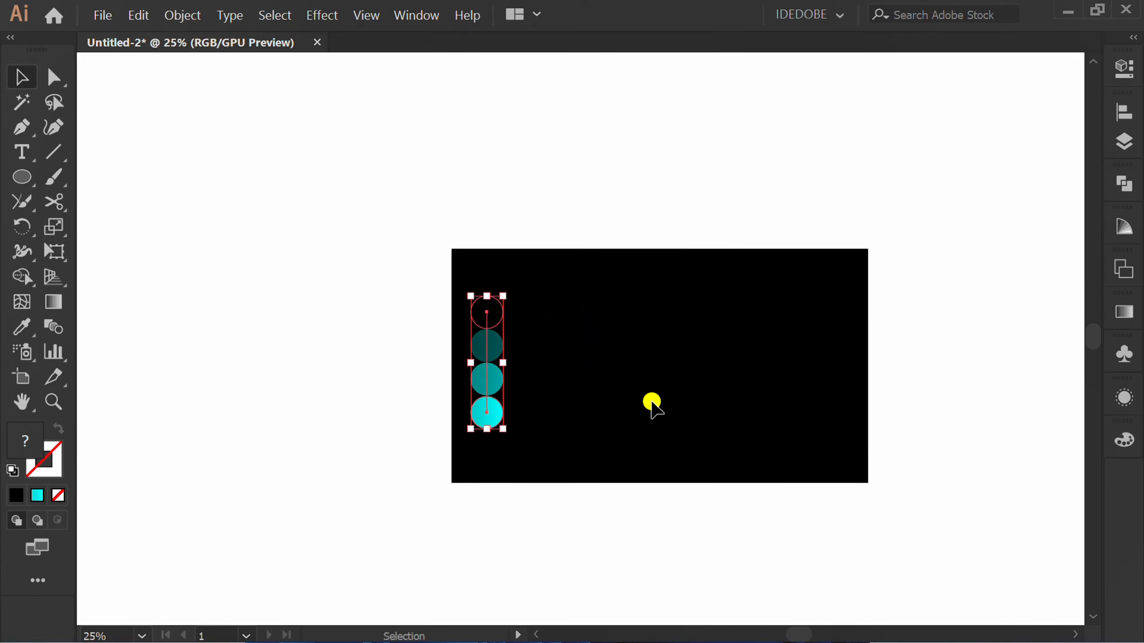
Step: Deselect the blend and set up the Paintbrush tool with a white stroke
click(651, 403)
scroll(721, 403, up, 2)
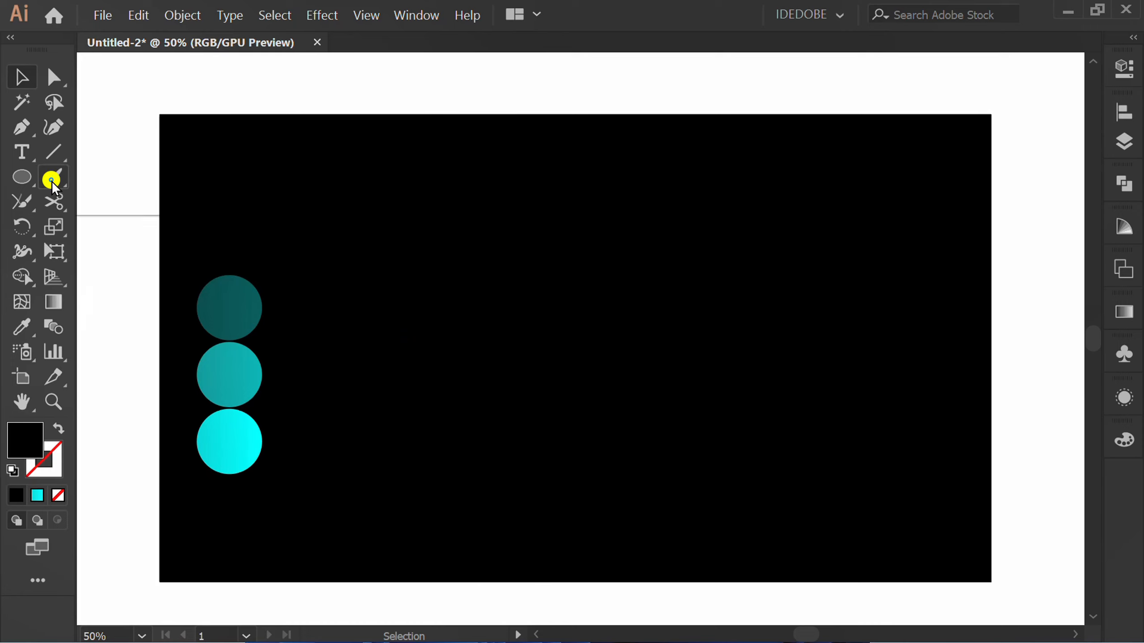
drag(52, 180, 168, 174)
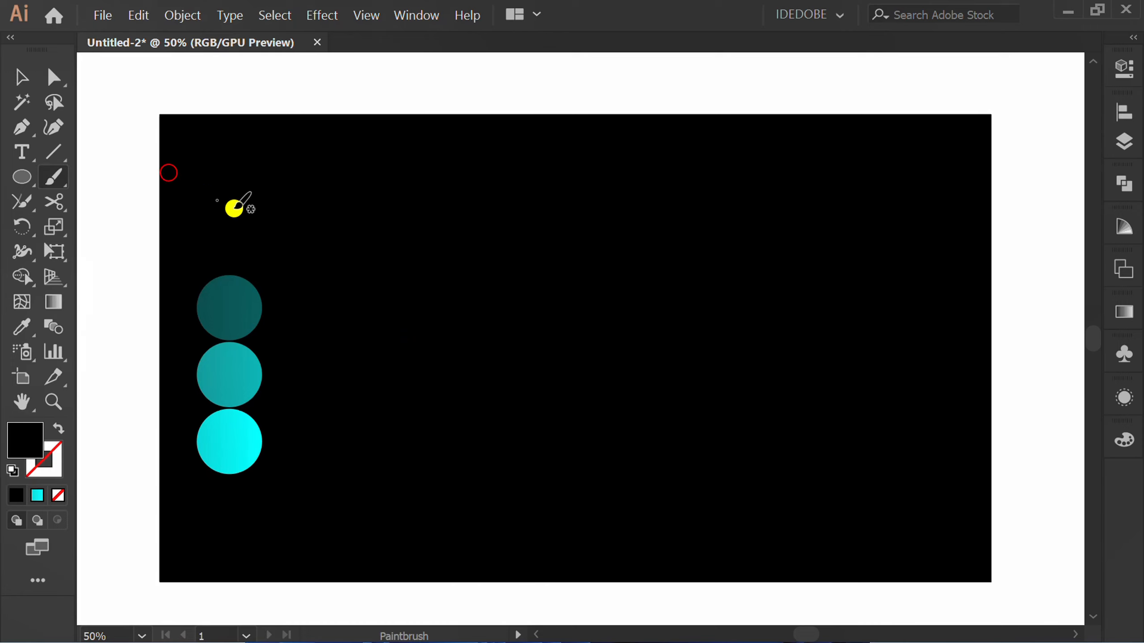
click(1128, 70)
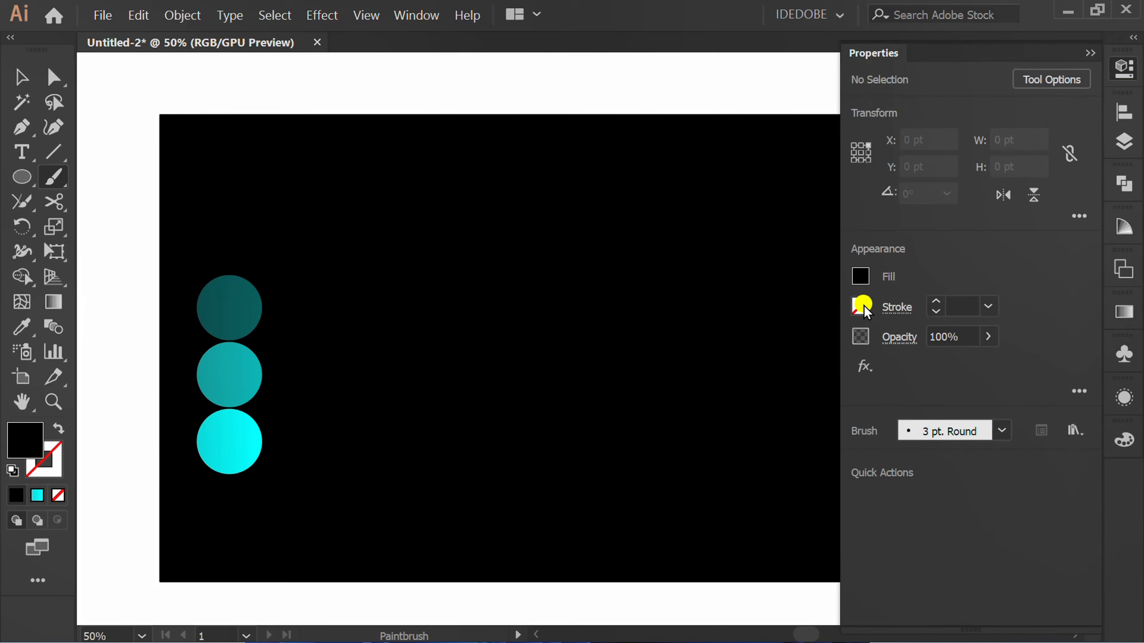
click(862, 306)
click(662, 382)
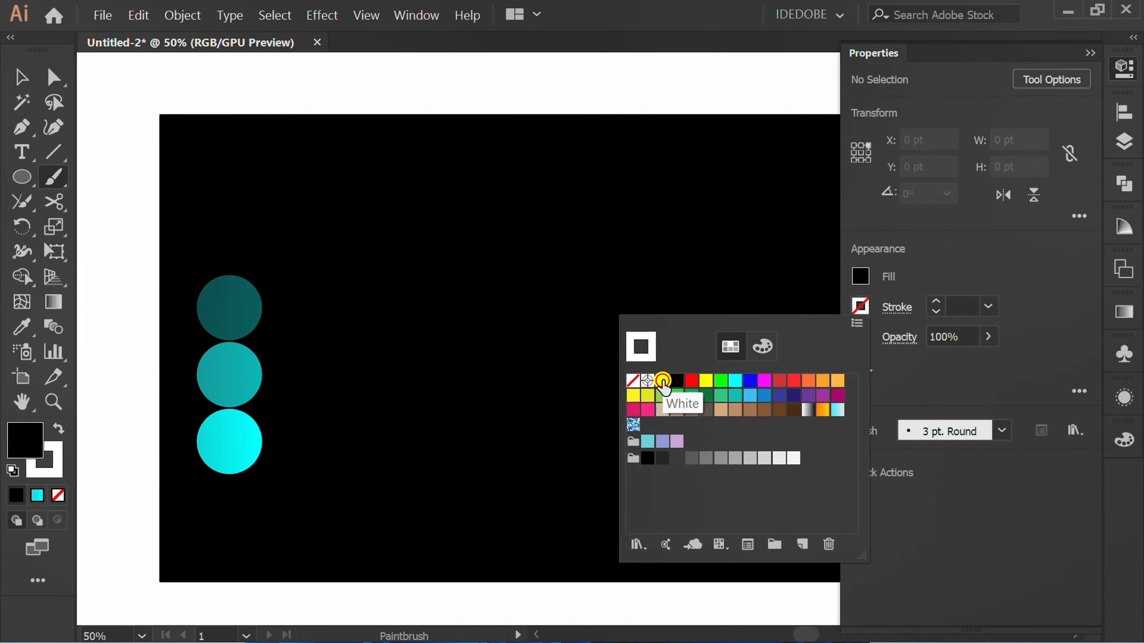
click(1090, 53)
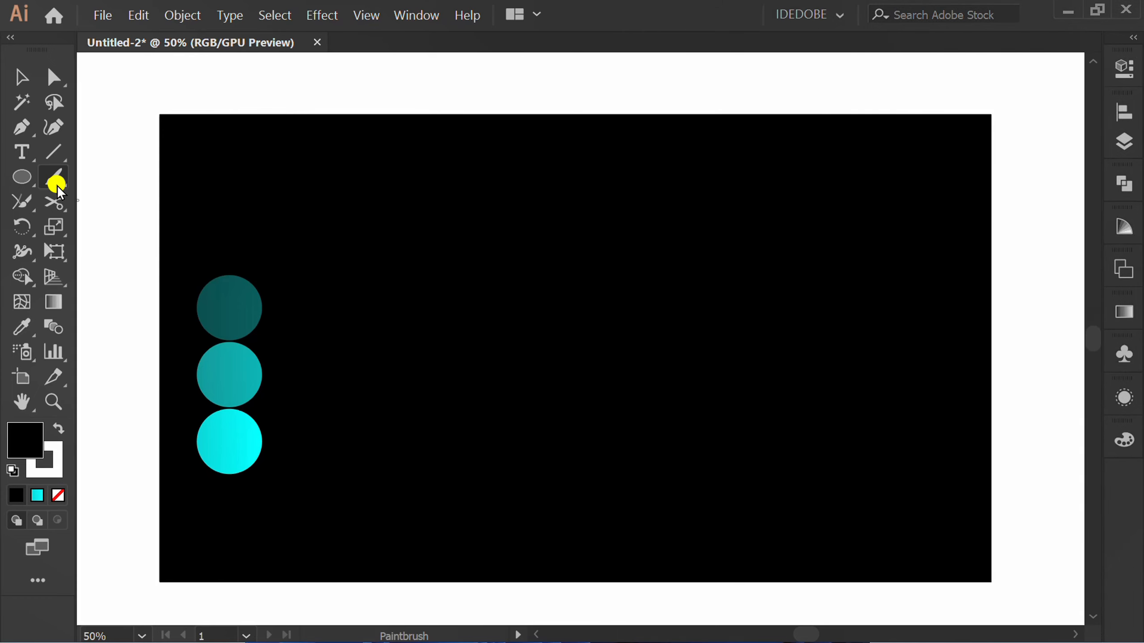
Step: Set the Paintbrush fidelity to Smooth and paint a curve with two loops across the middle and right of the artboard
click(53, 174)
double_click(54, 174)
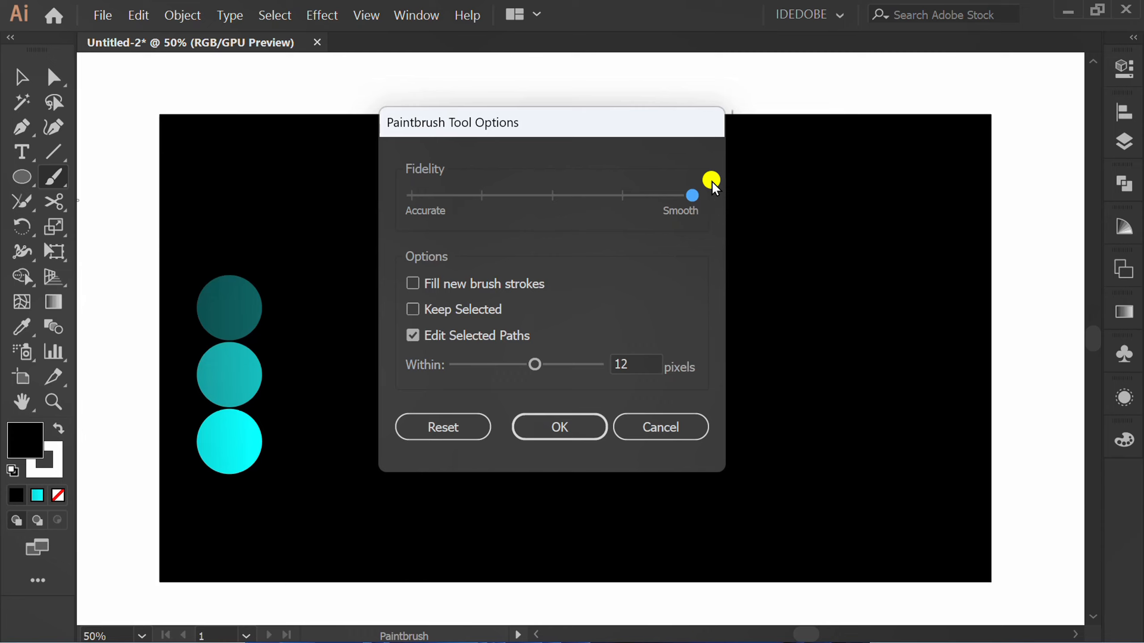
click(565, 424)
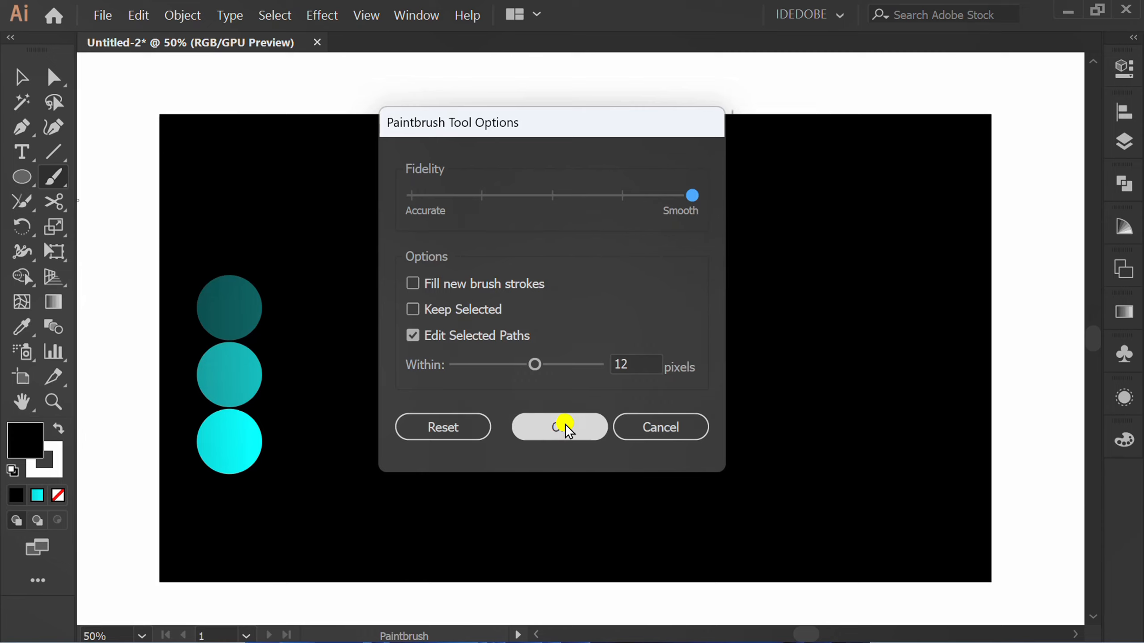
mouse_move(856, 263)
mouse_down()
mouse_move(816, 235)
mouse_move(730, 286)
mouse_move(808, 359)
mouse_move(789, 296)
mouse_move(694, 295)
mouse_move(626, 356)
mouse_move(544, 332)
mouse_move(572, 256)
mouse_move(661, 334)
mouse_move(602, 450)
mouse_up()
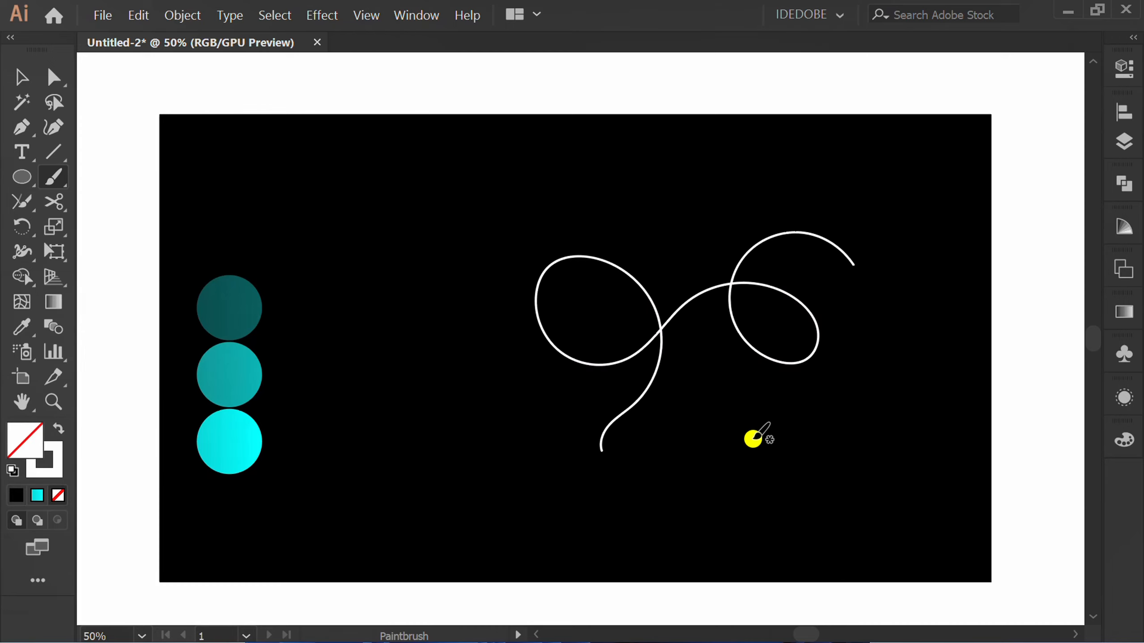
Step: Give the painted looping curve a black stroke and no fill
key(v)
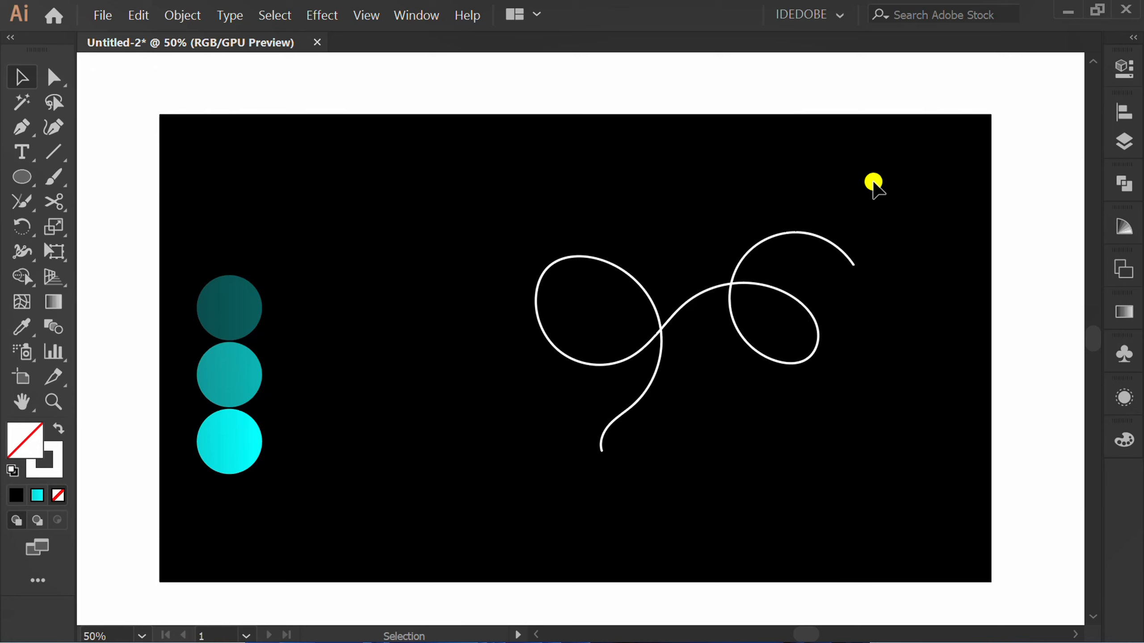
mouse_move(873, 182)
mouse_down()
mouse_move(779, 298)
mouse_move(480, 498)
mouse_up()
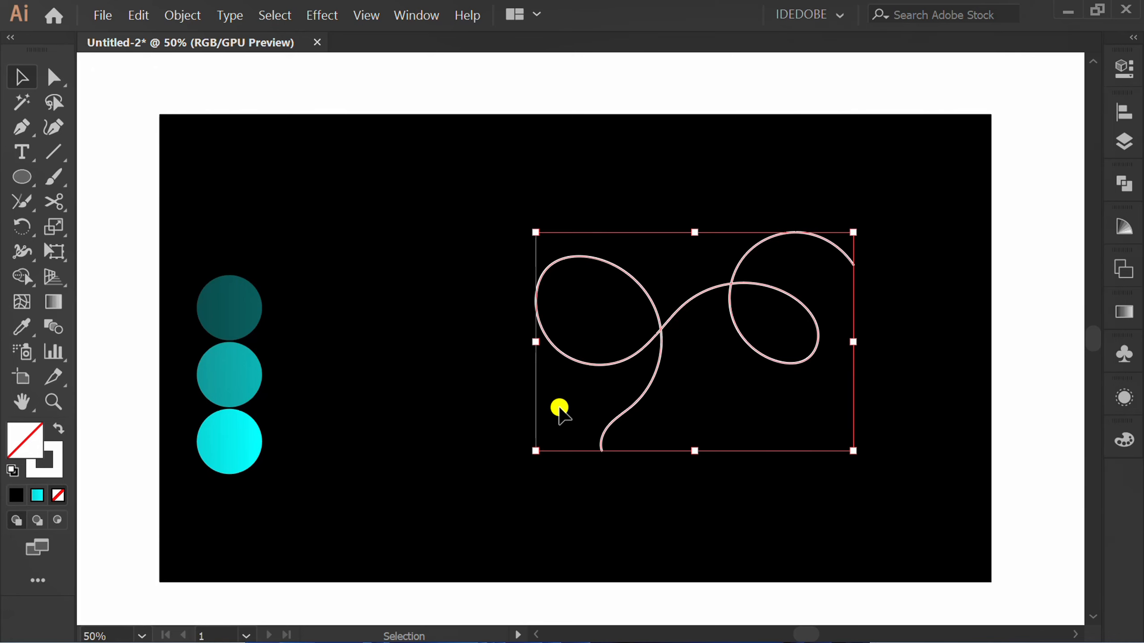
key(d)
key(slash)
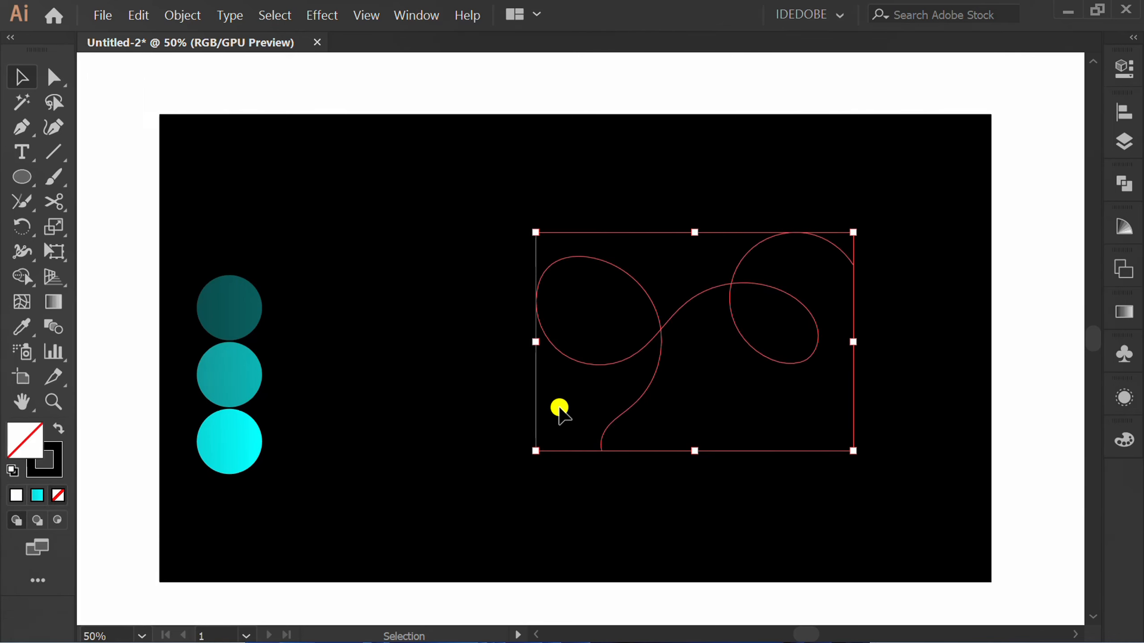
Step: Replace the spine of the circle blend with the looping curve
key(ctrl+a)
click(182, 14)
mouse_move(321, 547)
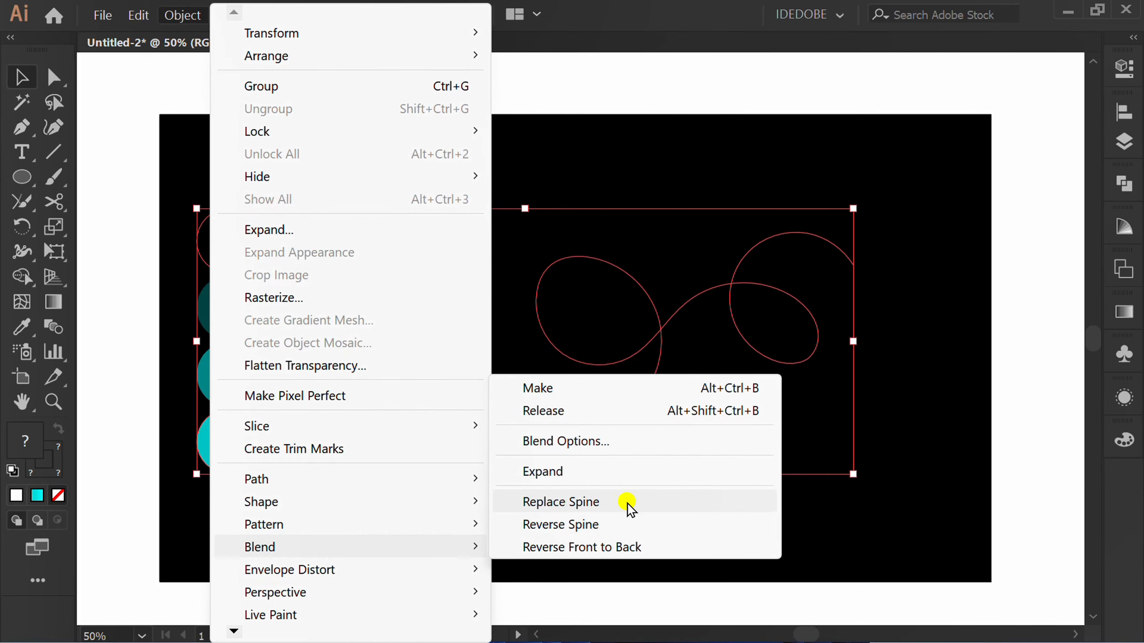
click(642, 501)
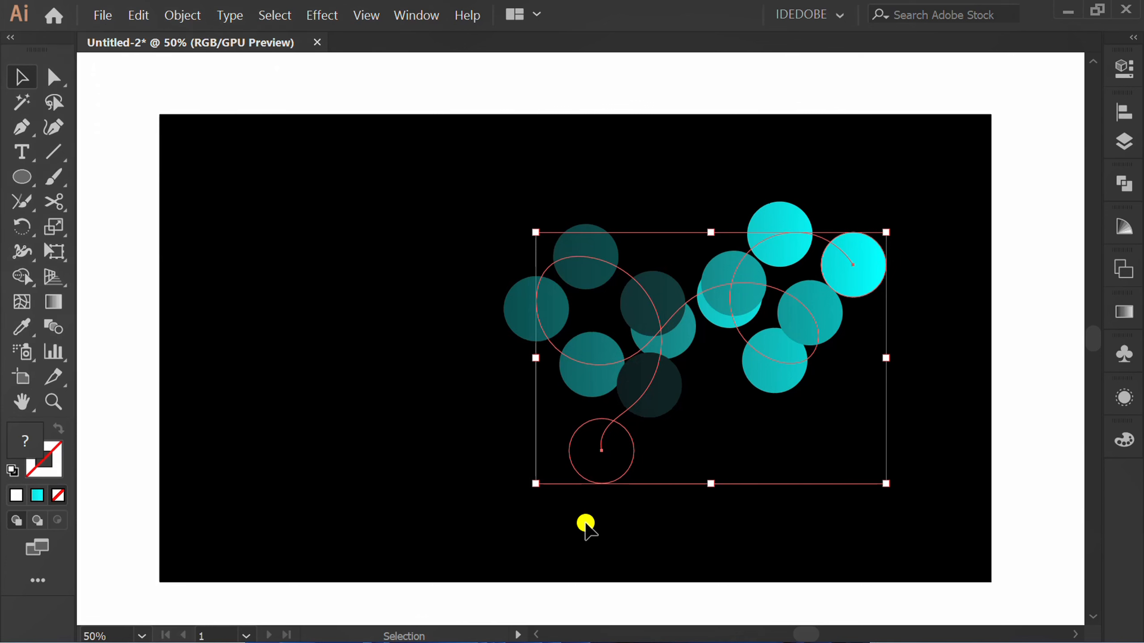
Step: Reverse the blend's spine and move the blend left to the middle of the artboard
click(182, 15)
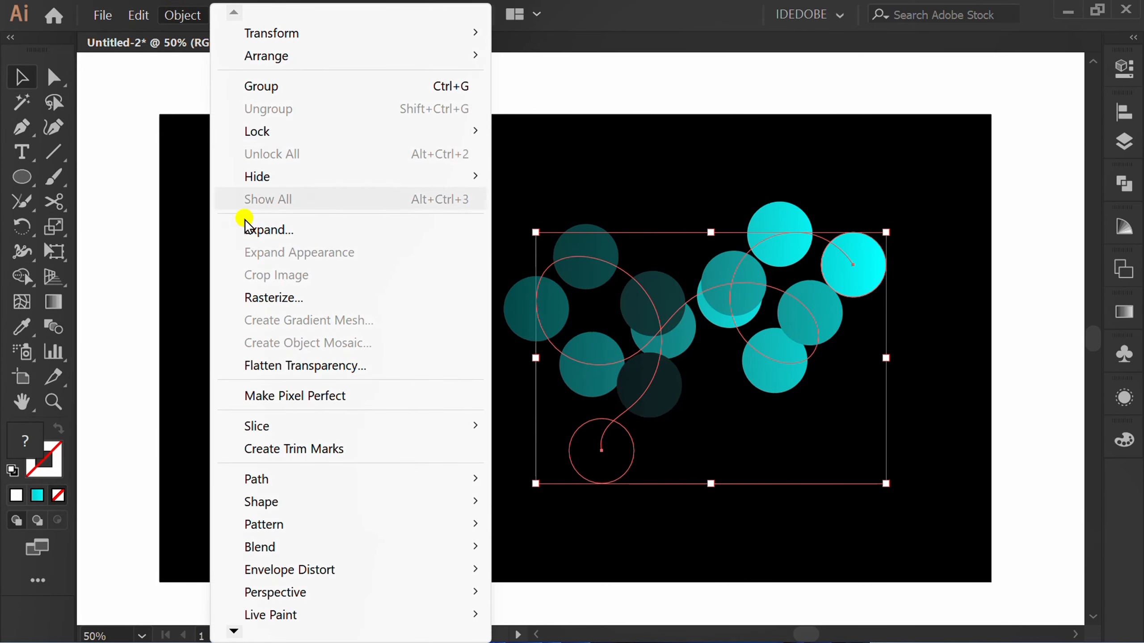
mouse_move(397, 552)
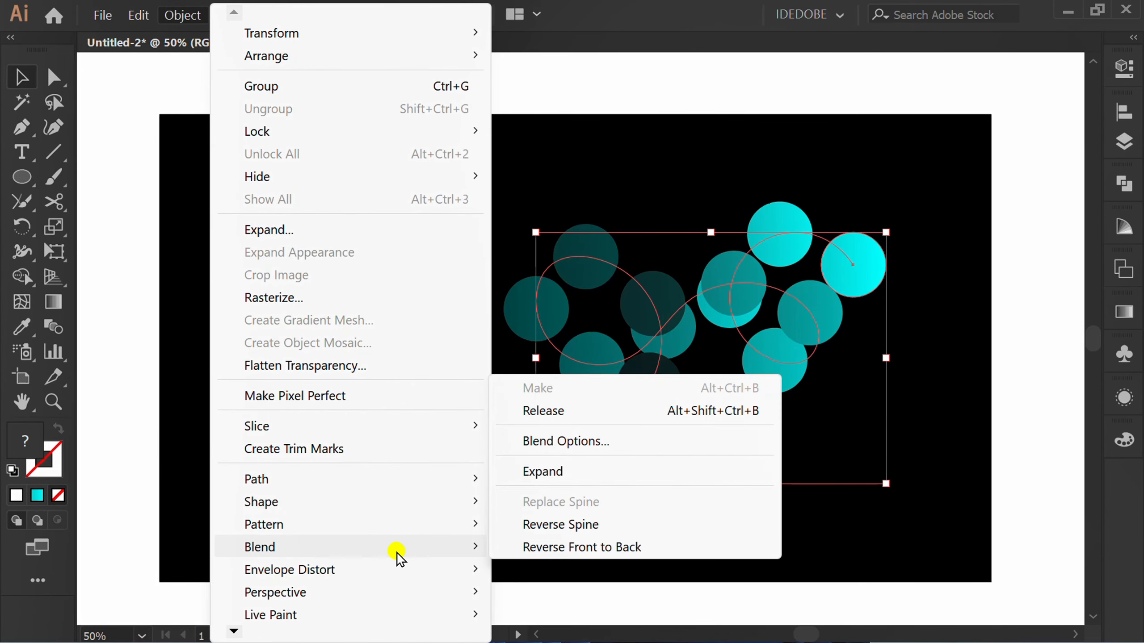
click(619, 526)
click(402, 442)
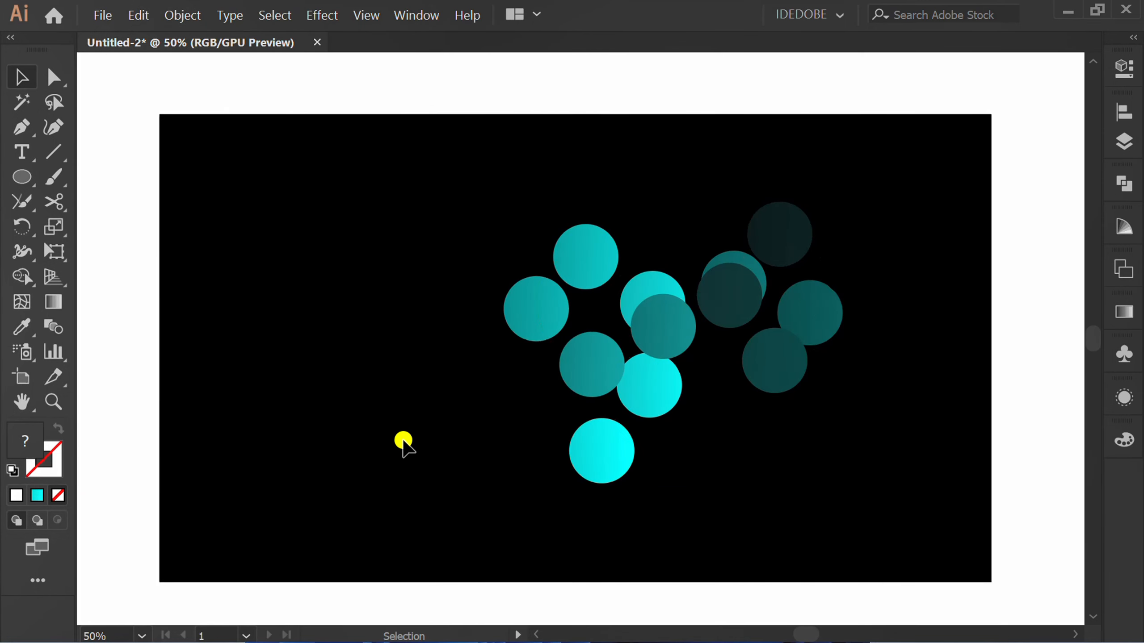
drag(651, 351, 547, 345)
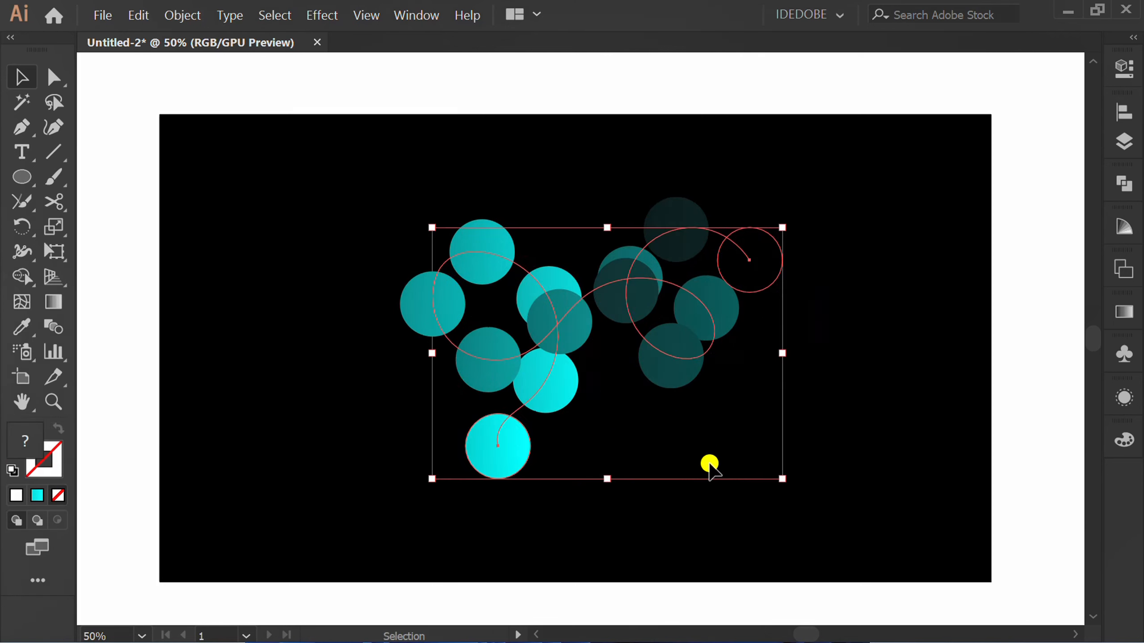
Step: Align the blend's orientation to the path and set its spacing to 100 specified steps, with preview on
click(1124, 68)
click(956, 606)
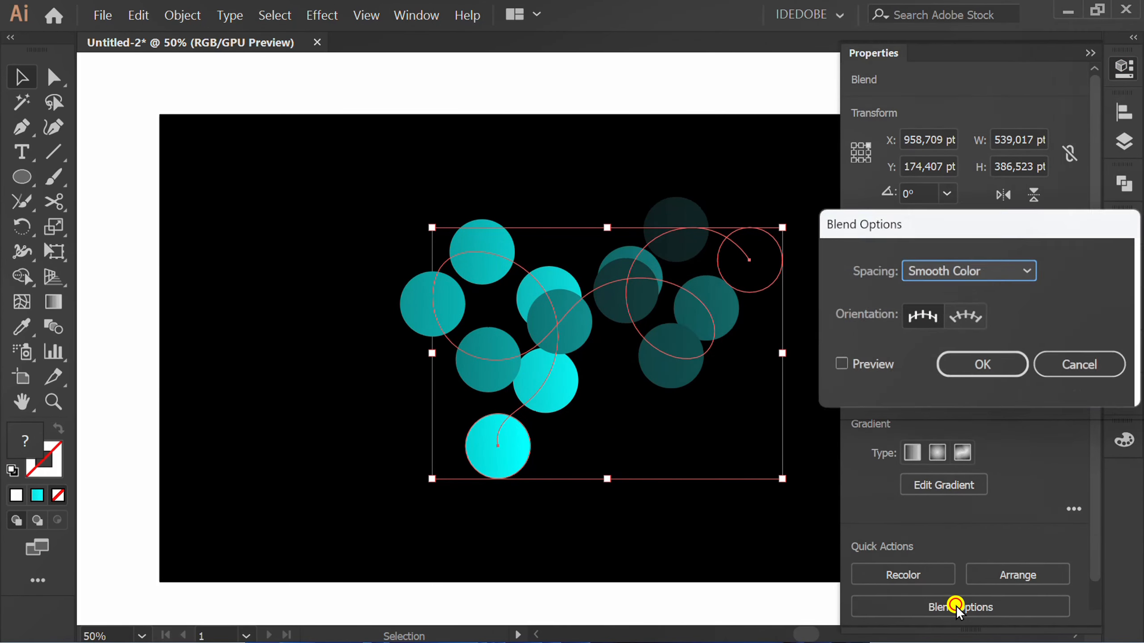
click(837, 367)
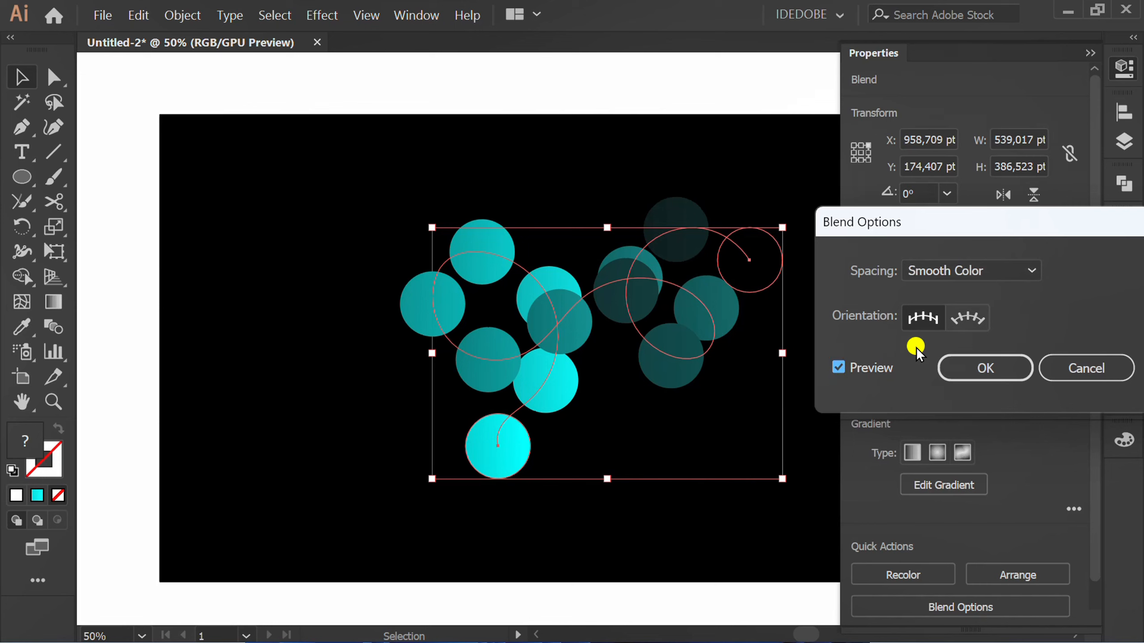
click(966, 319)
click(997, 268)
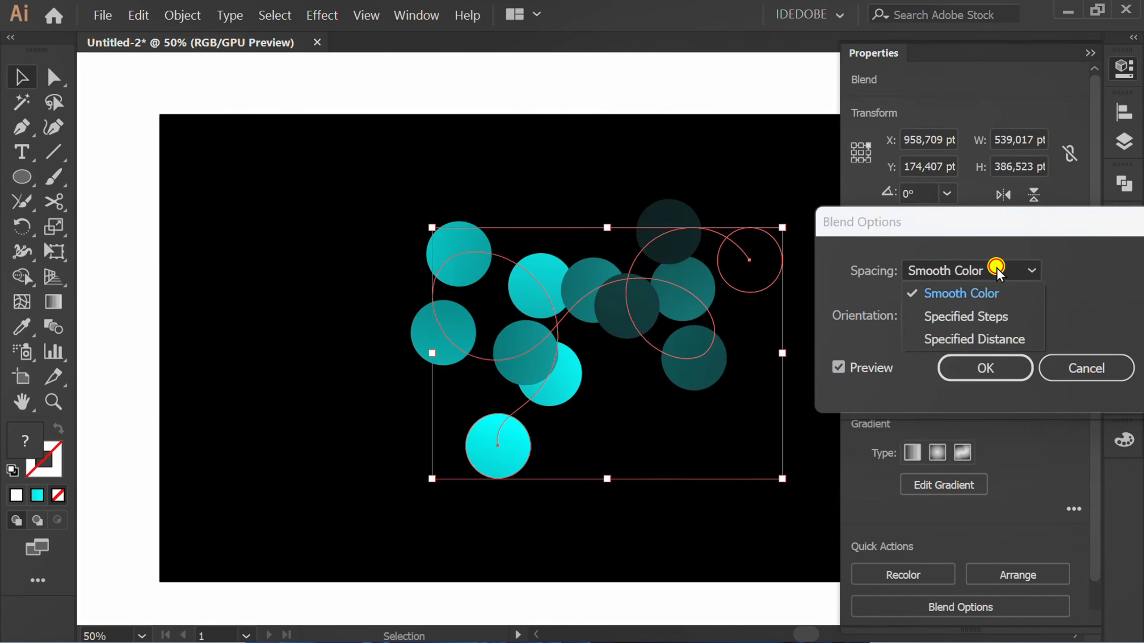
click(1000, 316)
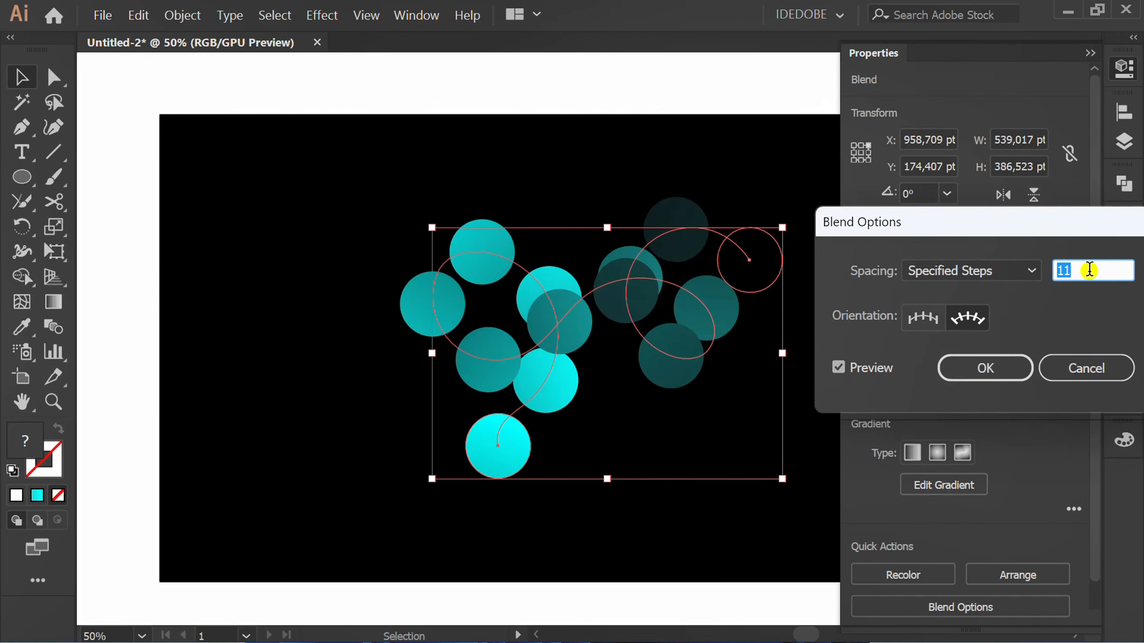
text(100)
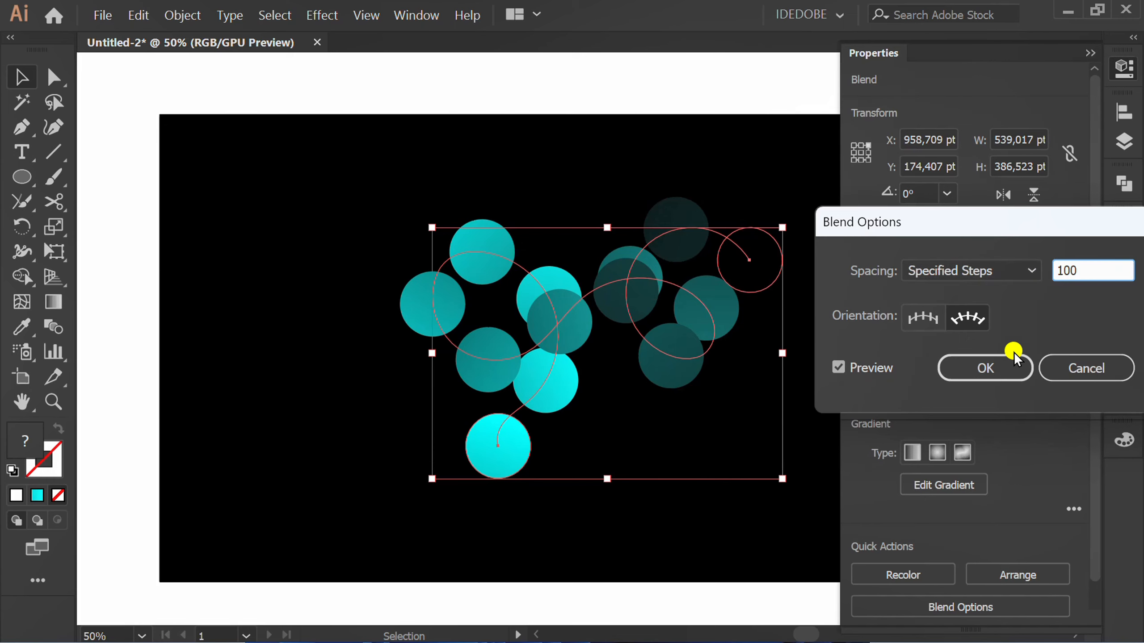
click(994, 365)
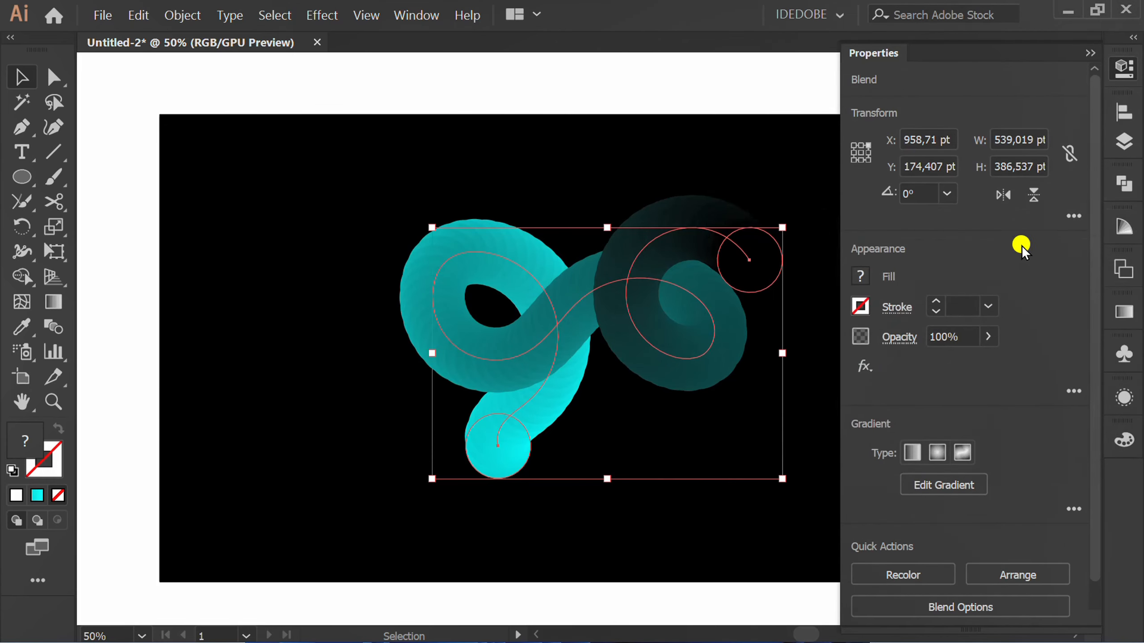
click(1089, 54)
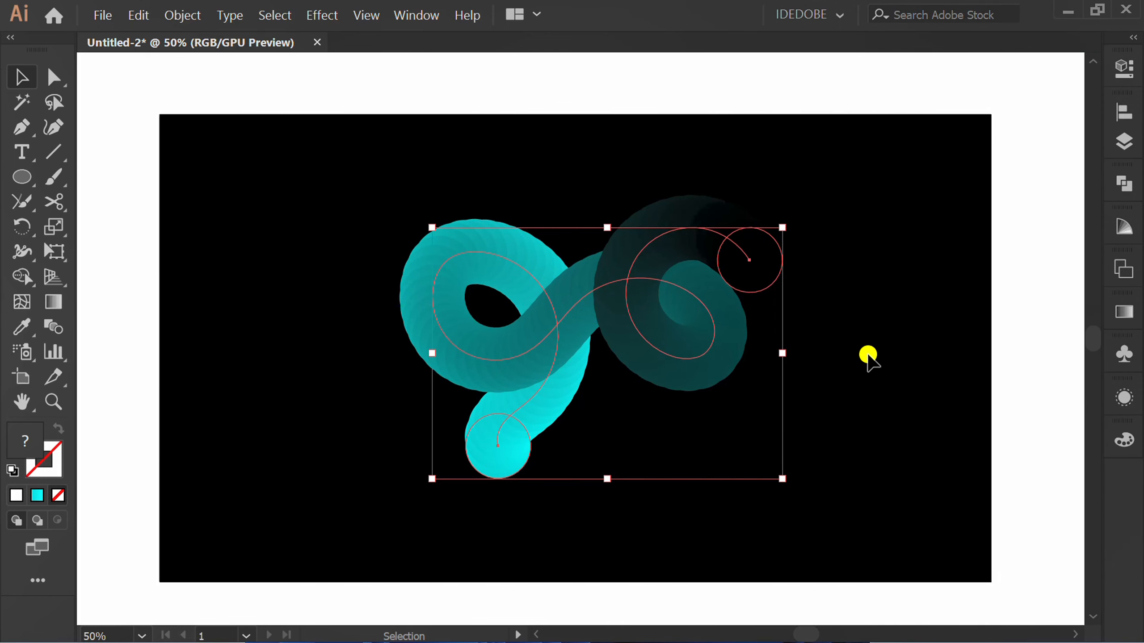
Step: Start a Roughen effect on the blend with preview on and an absolute size of 30 pt
click(310, 13)
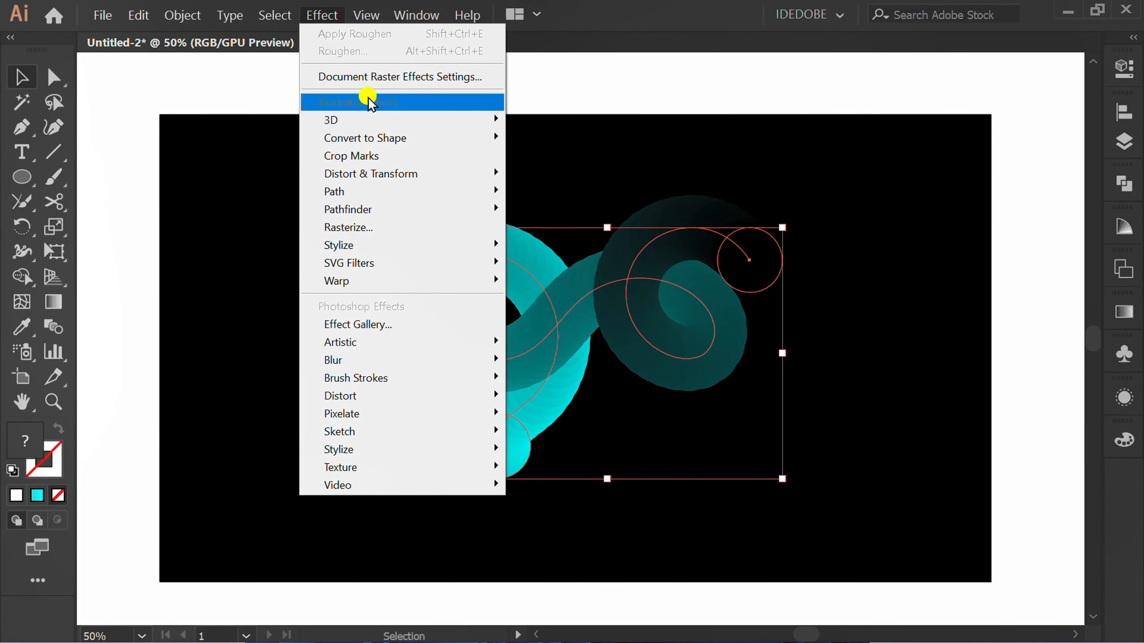
mouse_move(475, 175)
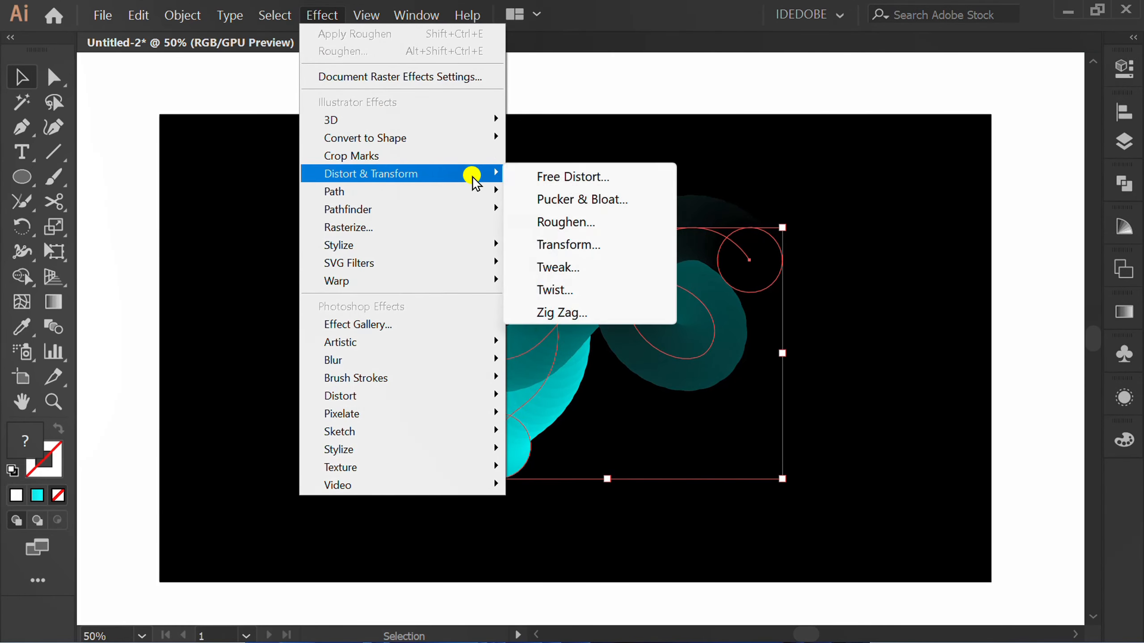
click(585, 221)
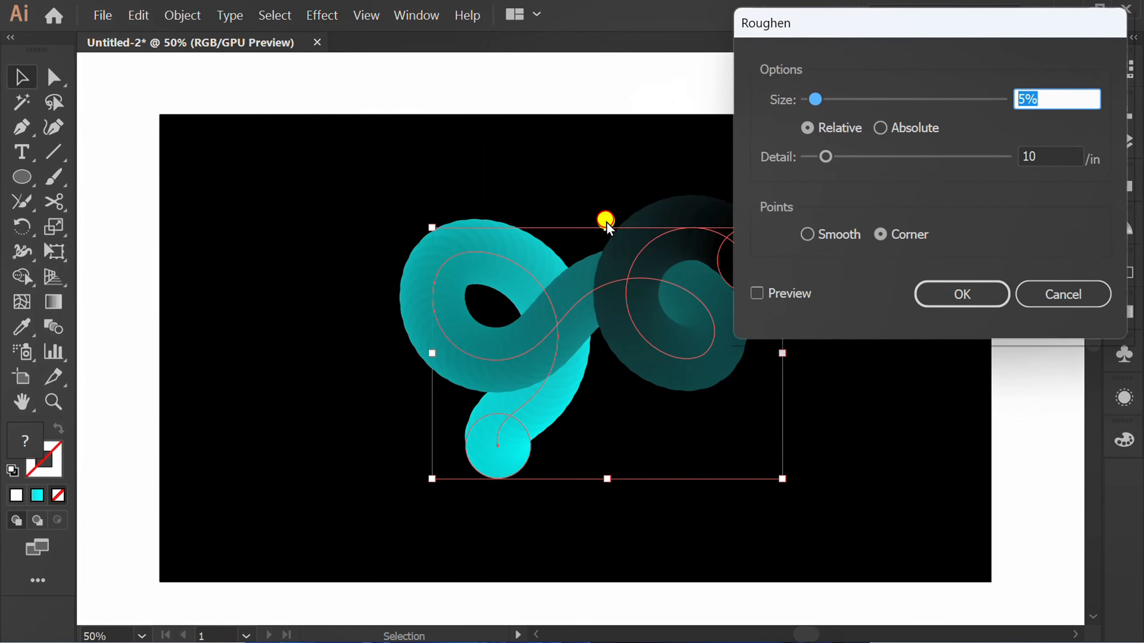
click(753, 291)
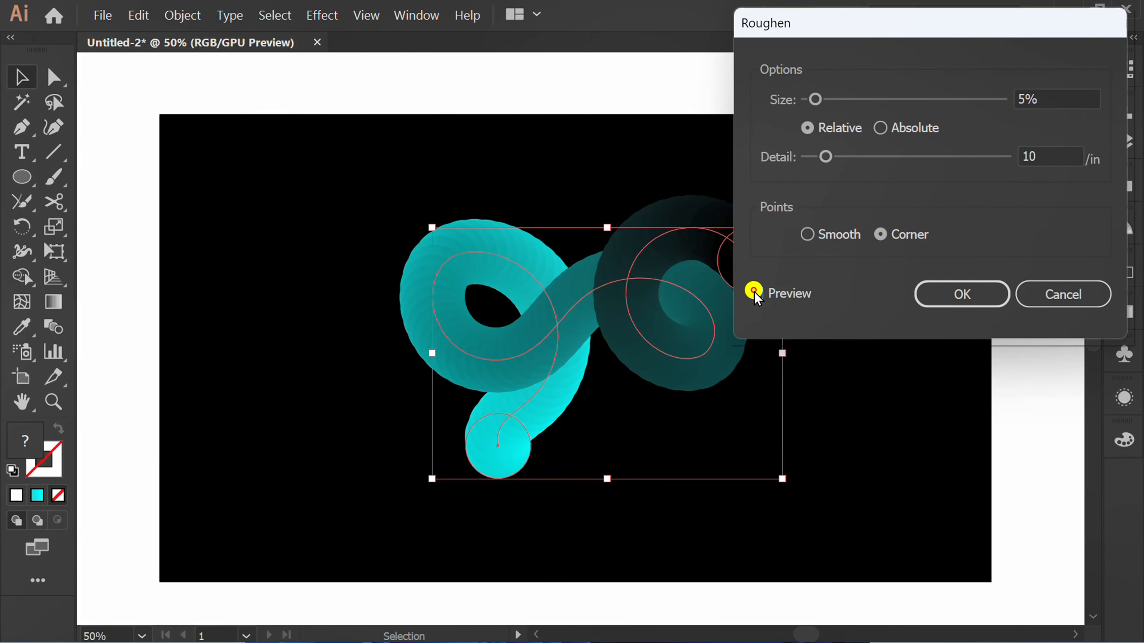
click(878, 126)
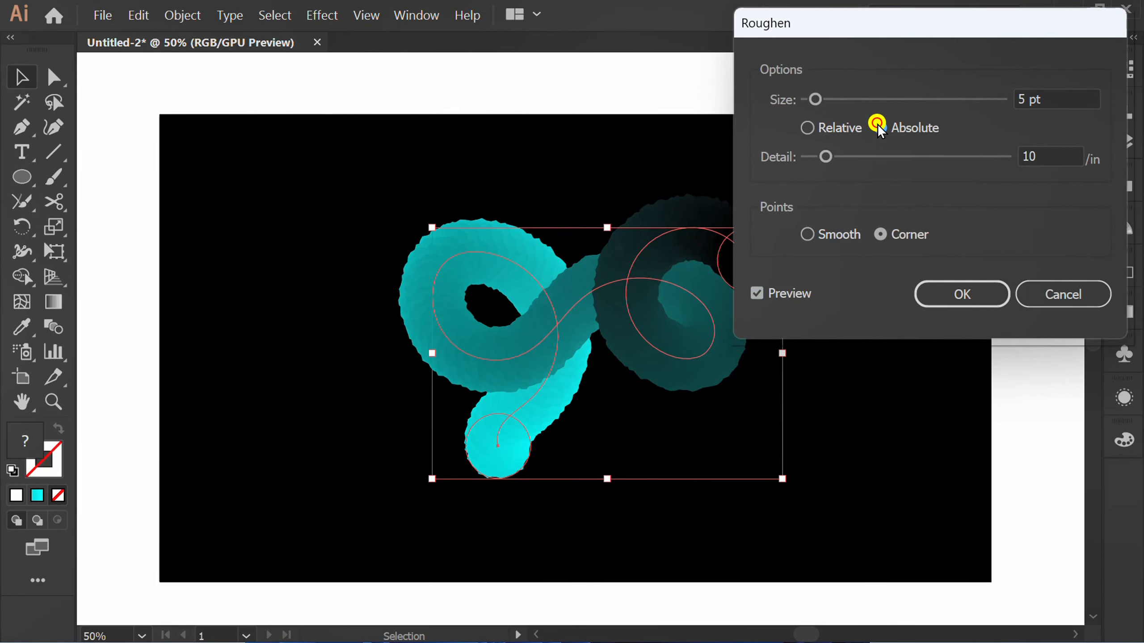
click(1062, 93)
drag(1060, 94, 1029, 97)
text(30)
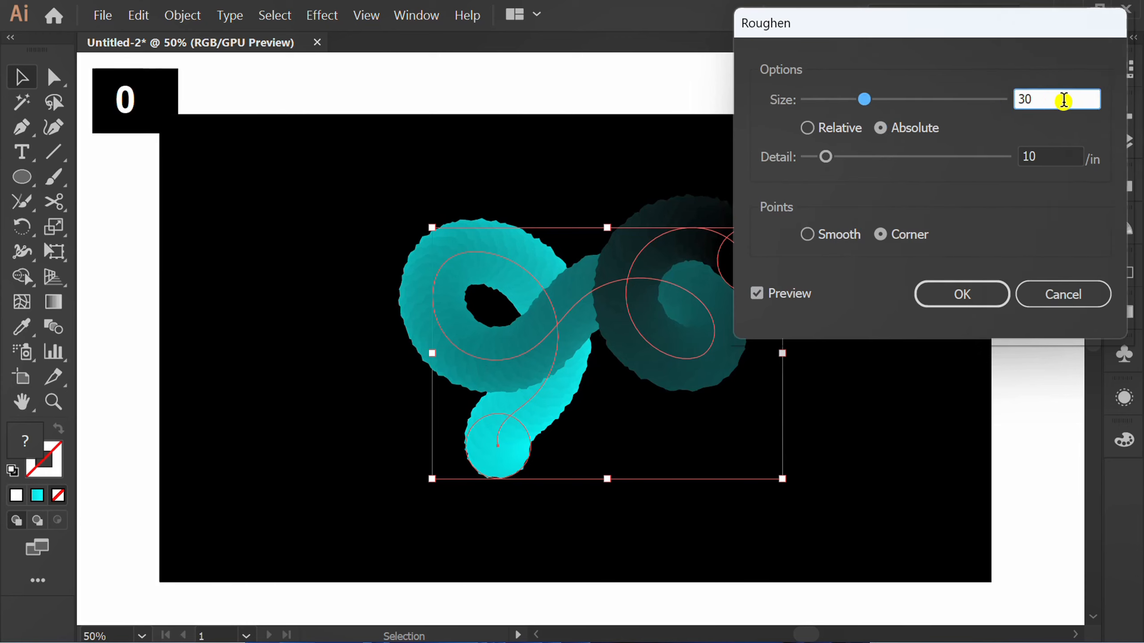
Step: Set the Roughen detail to 50 per inch and apply the effect with corner points
click(1048, 155)
drag(1047, 156, 1009, 169)
text(50)
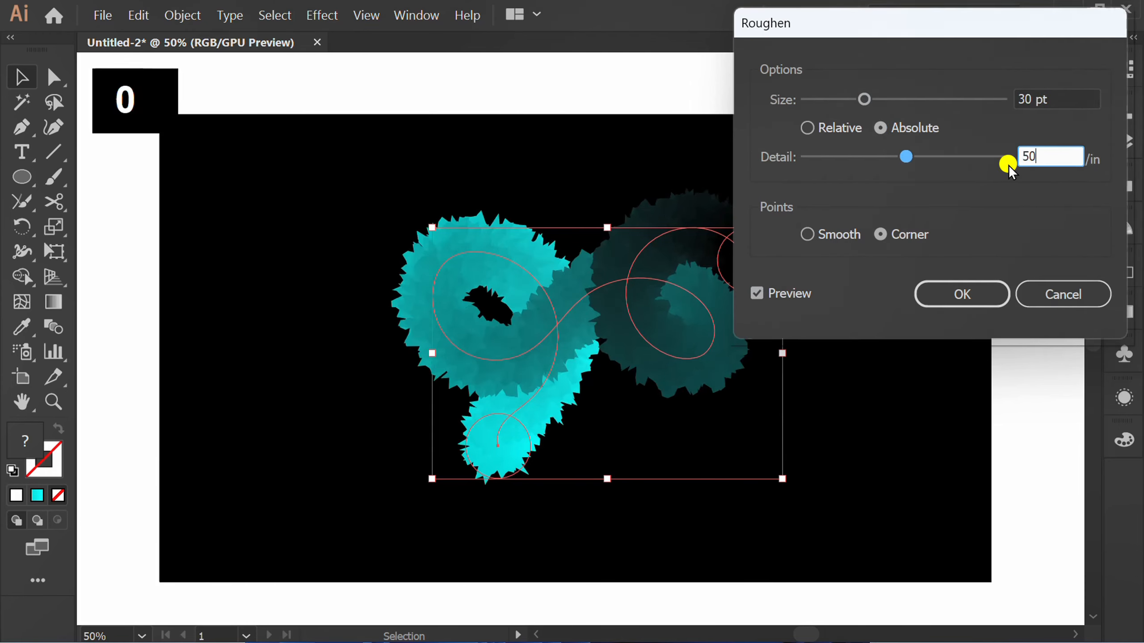
click(1048, 97)
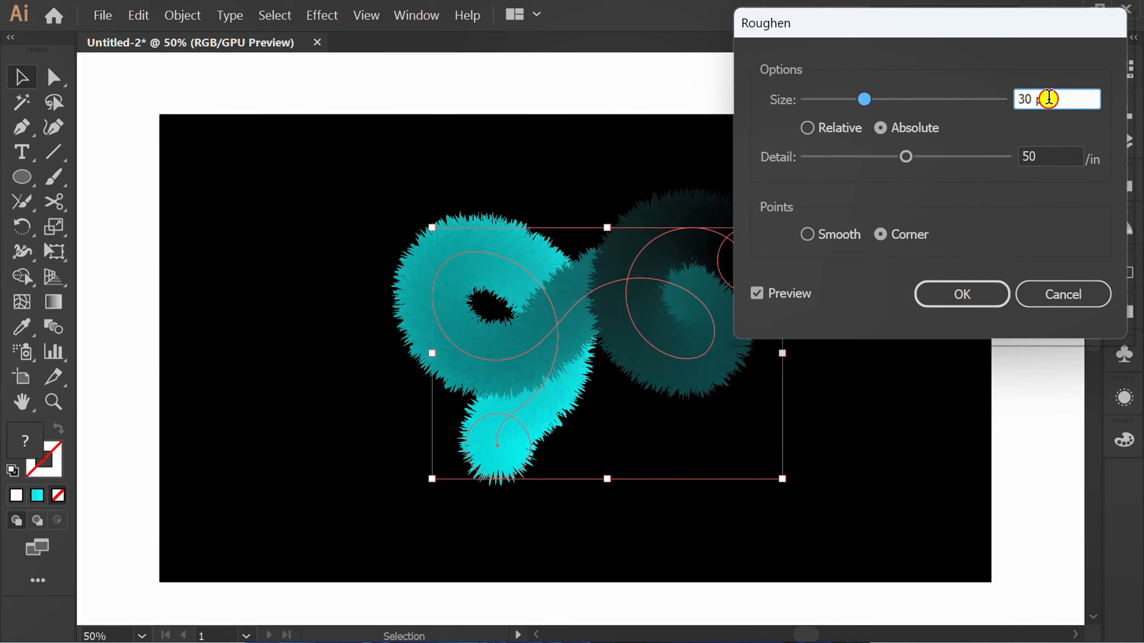
click(968, 296)
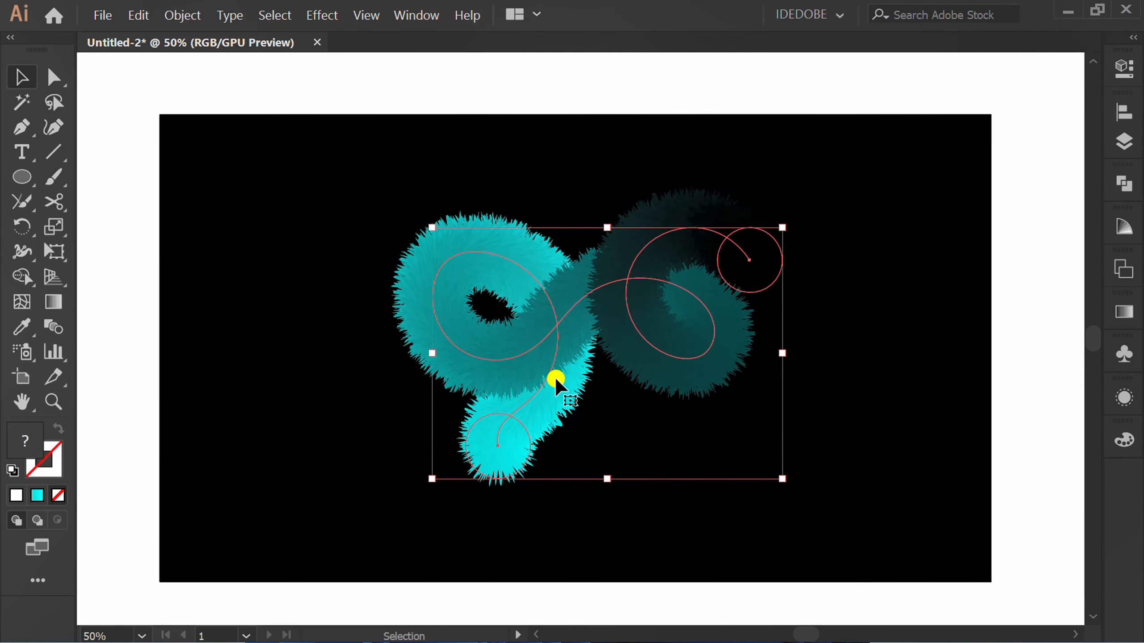
Step: Reverse the blend's stacking order front to back so the cyan end lies on top, and deselect it
click(185, 15)
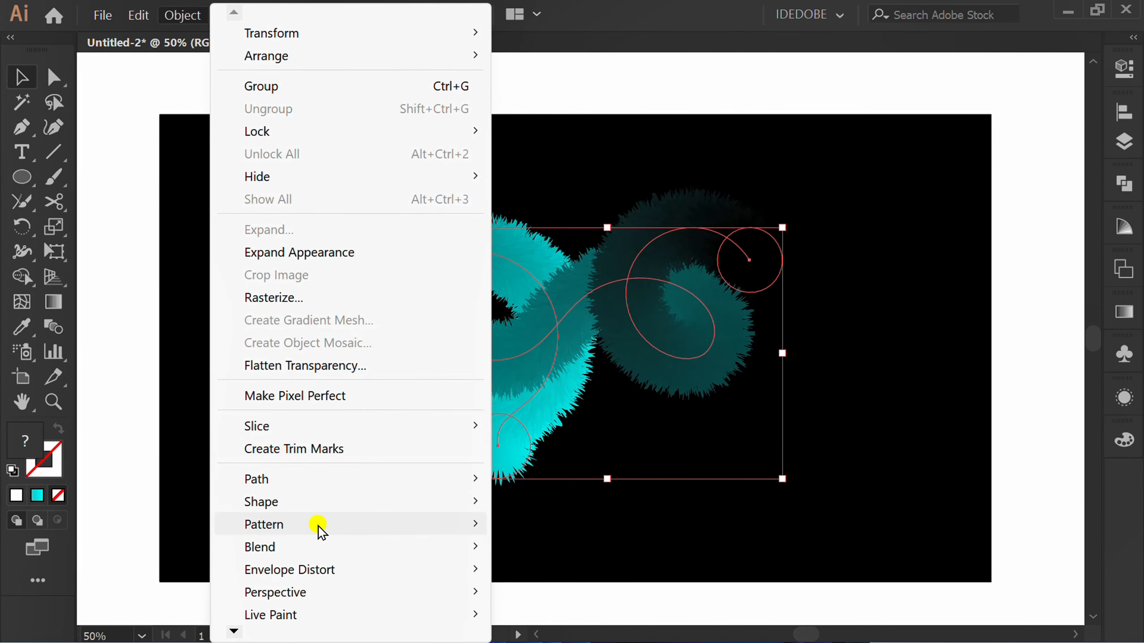
mouse_move(408, 545)
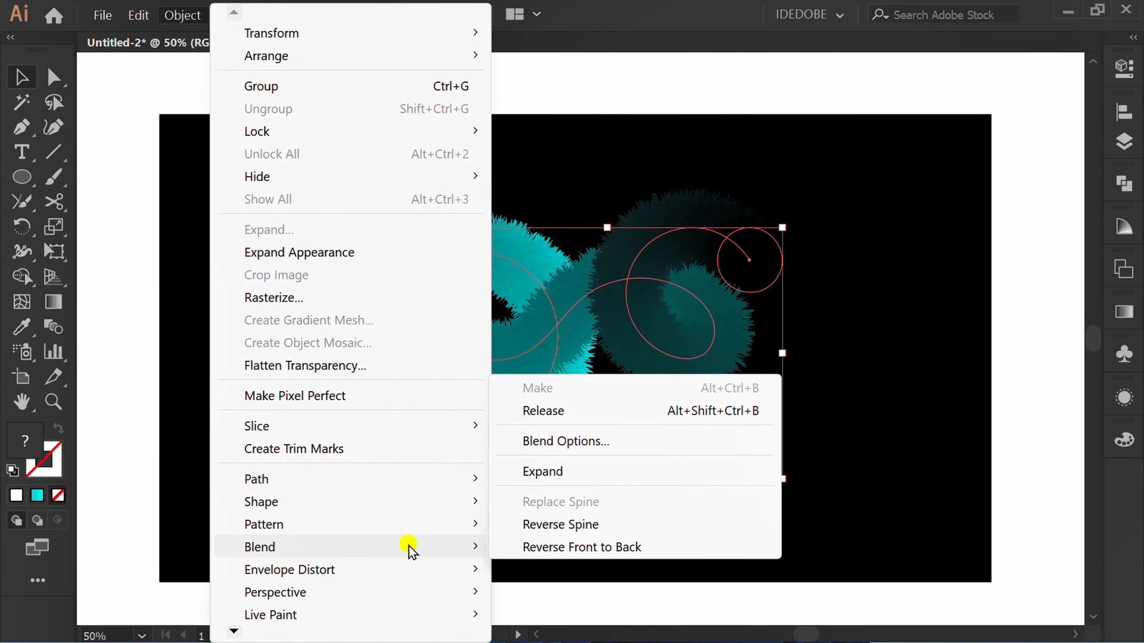
click(649, 549)
click(131, 397)
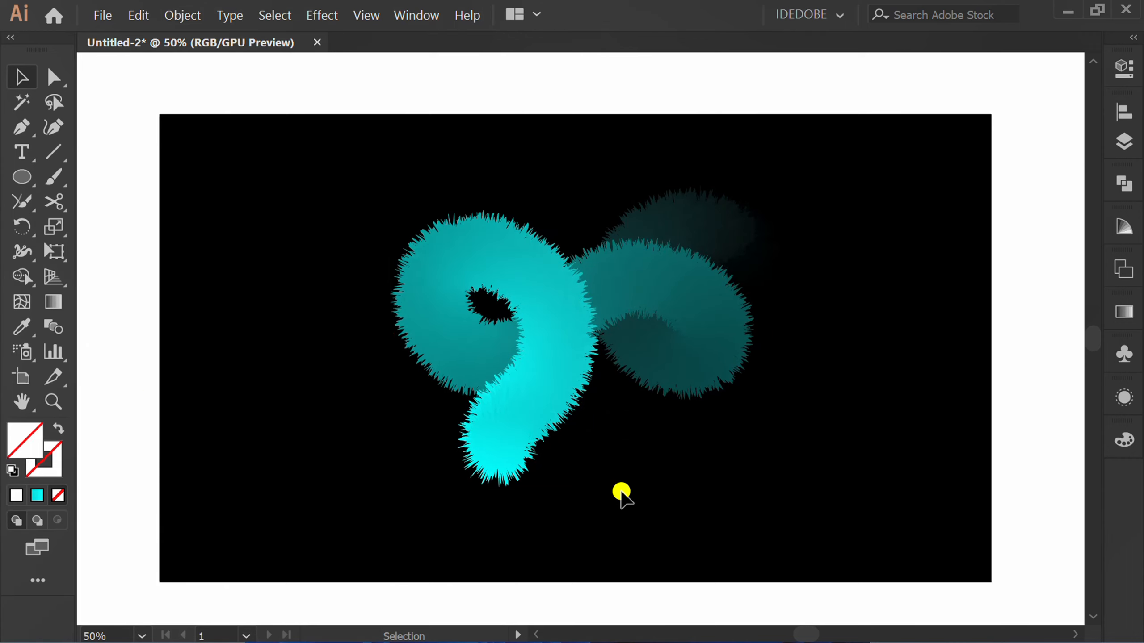
Step: Select only the cyan end circle of the blend and enlarge it proportionally from its centre to about 2.3 times its size
key(a)
click(506, 458)
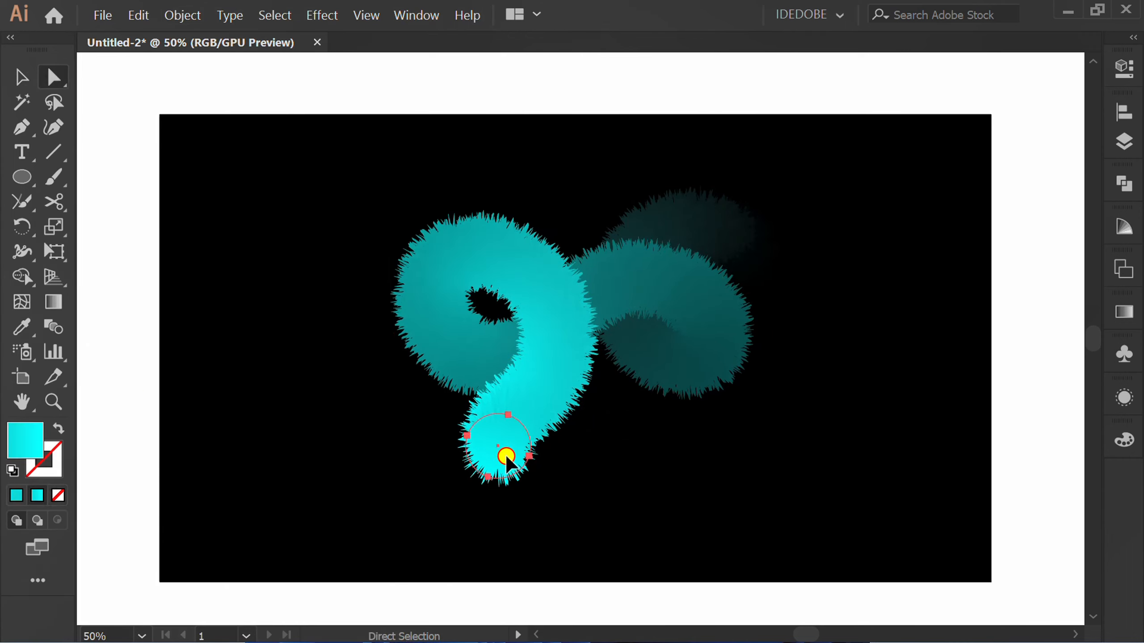
key(v)
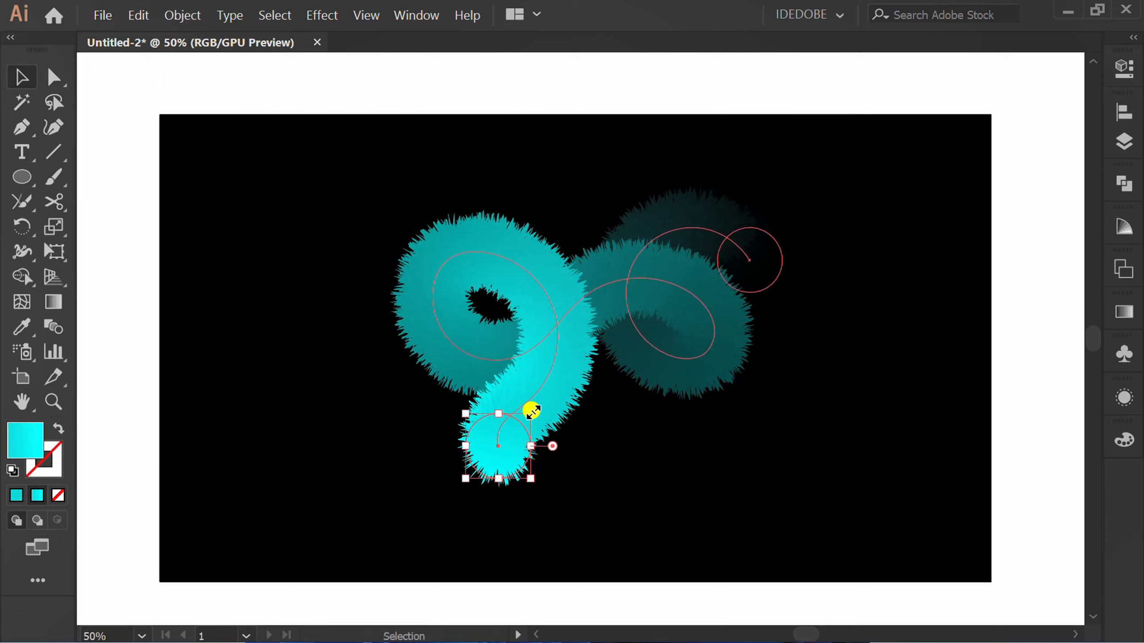
key(shift)
drag(532, 411, 589, 374)
key(alt)
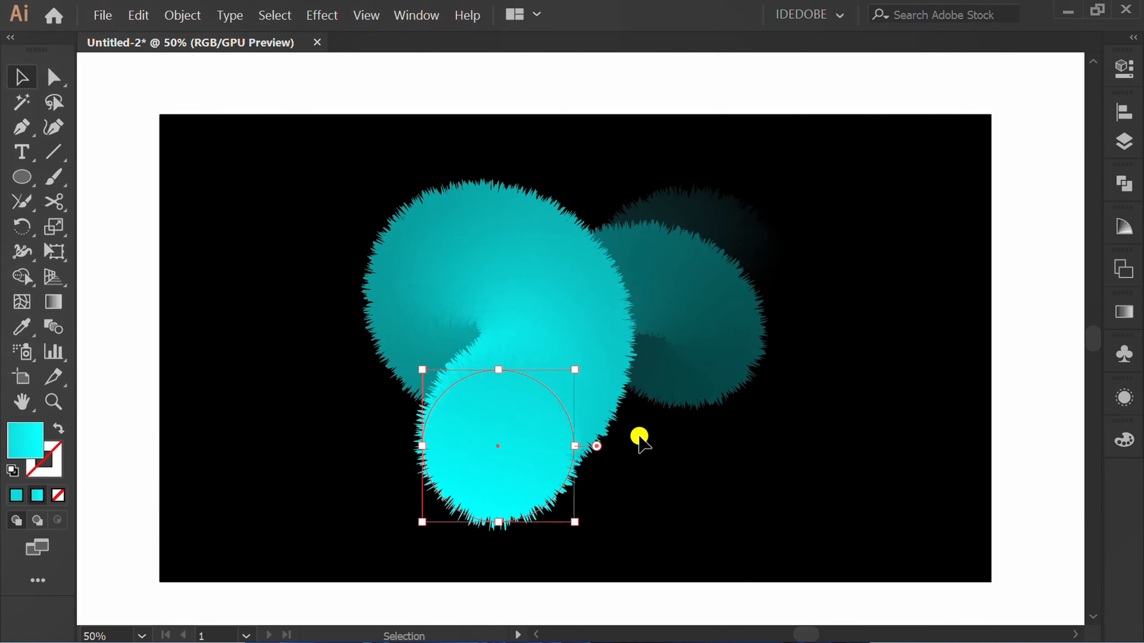
key(v)
click(671, 470)
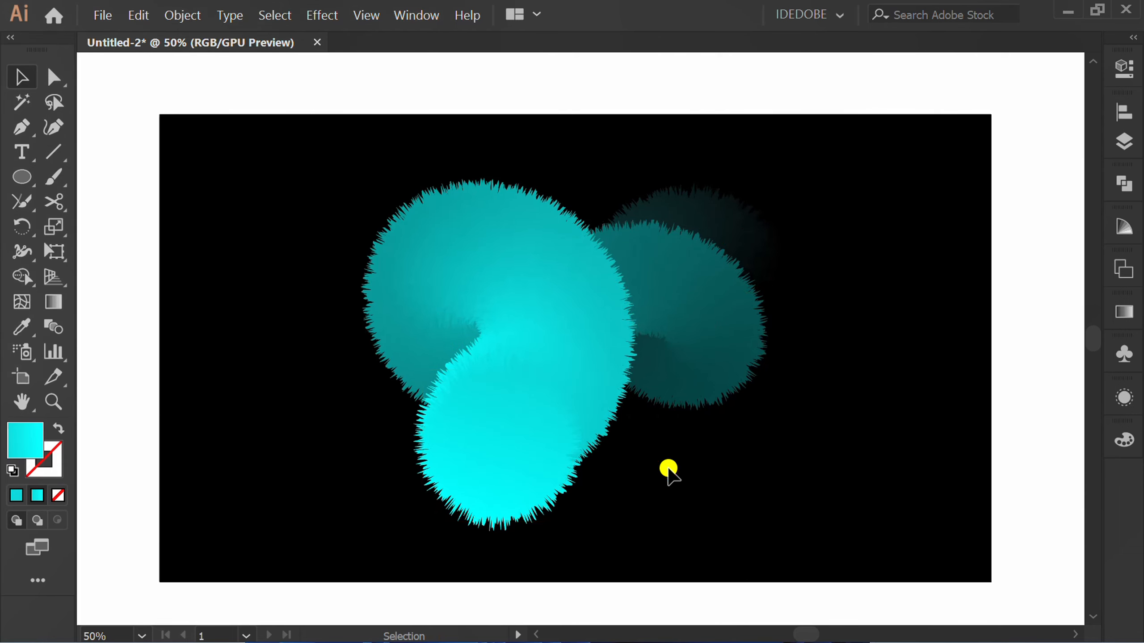
Step: Shrink the black end circle proportionally from its centre to about 60% and move the whole blend slightly right and up
key(a)
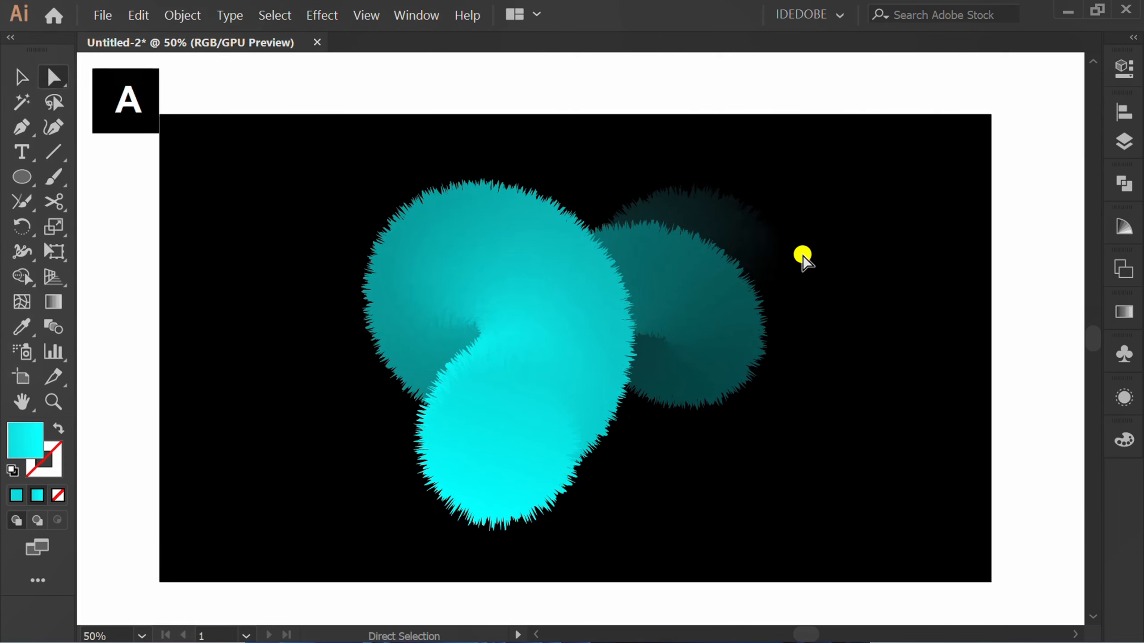
click(770, 254)
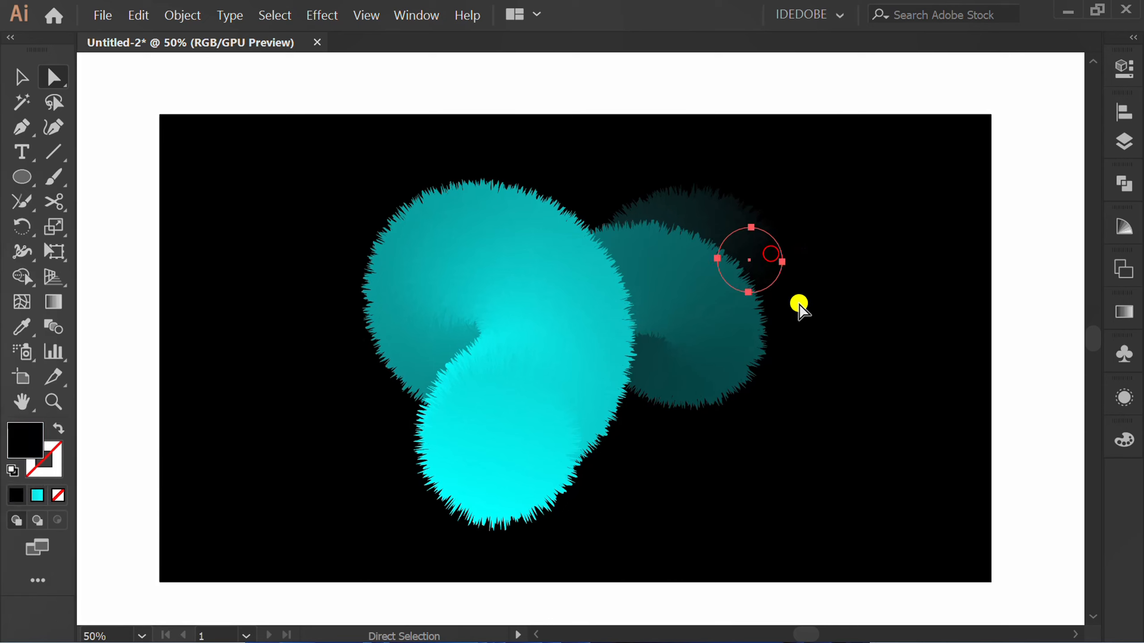
key(v)
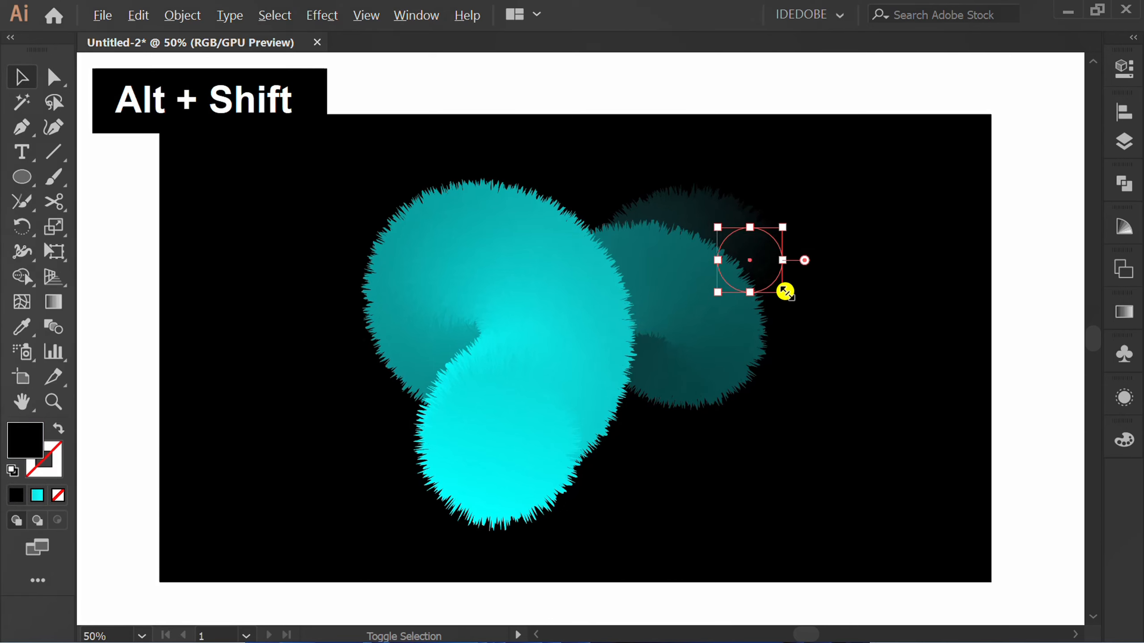
drag(785, 291, 772, 284)
key(v)
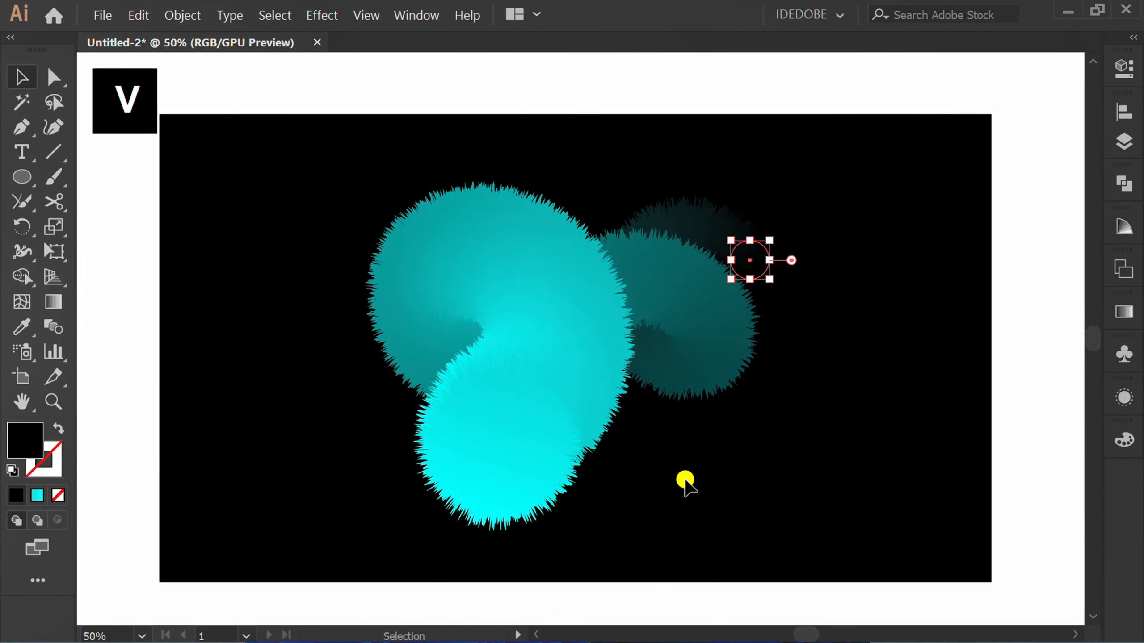
click(691, 481)
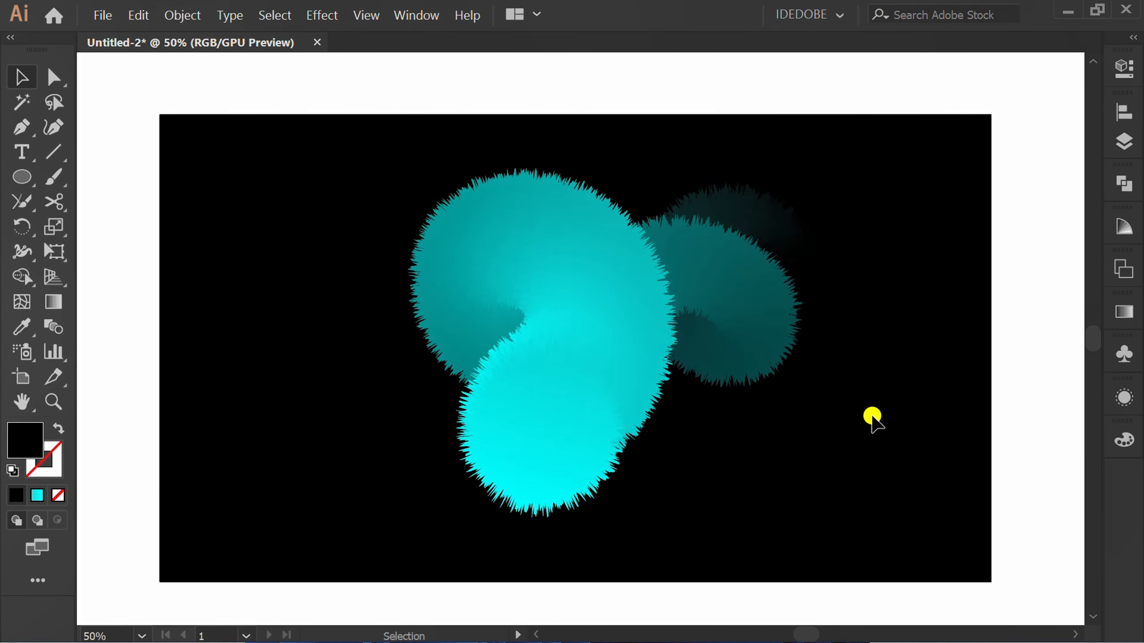
Step: Darken the 0% gradient stop of the cyan end circle to about 68% brightness
key(a)
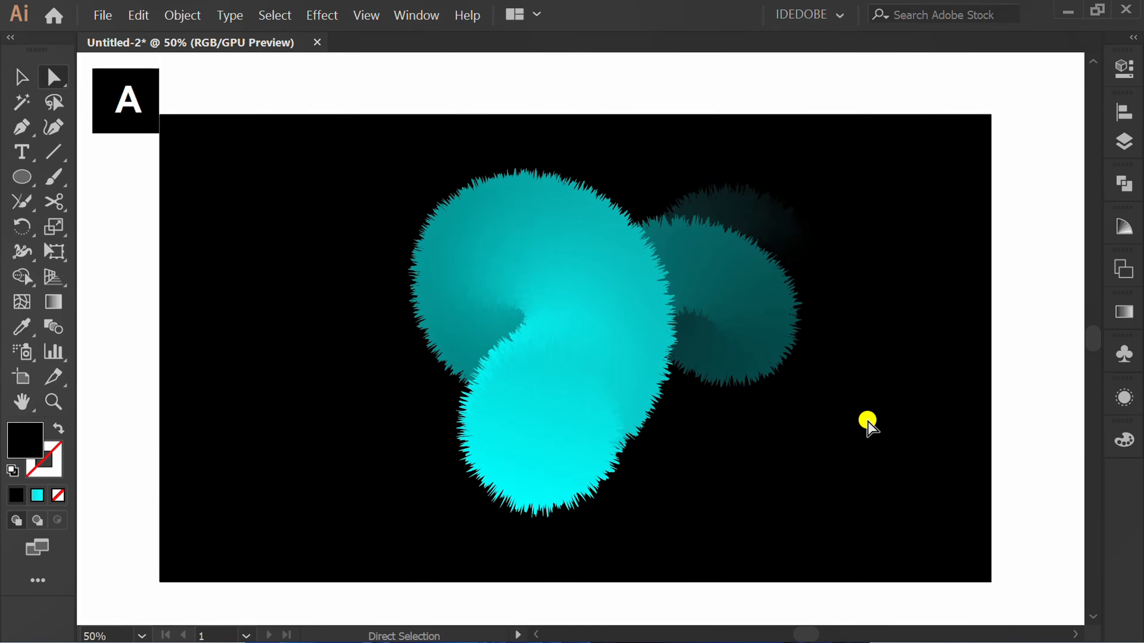
click(585, 420)
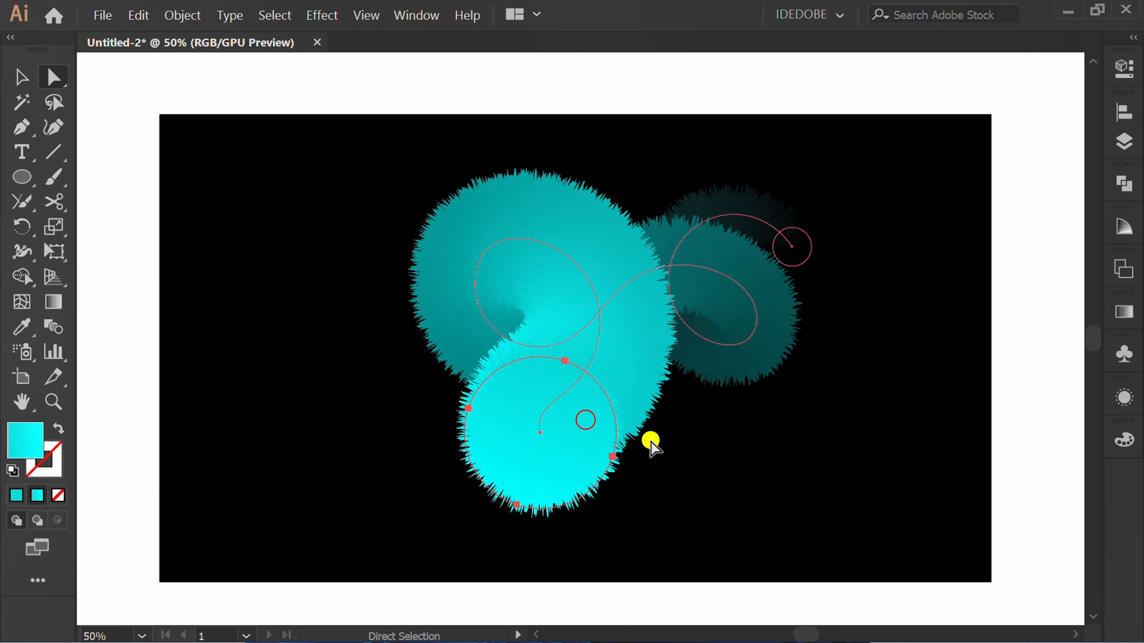
click(1125, 311)
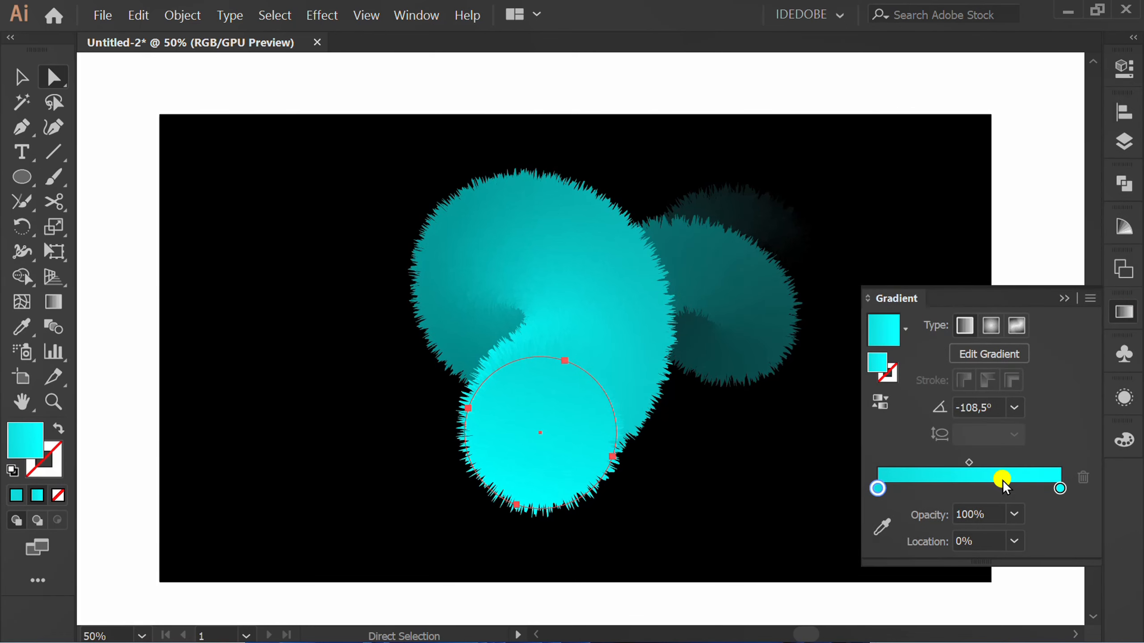
double_click(876, 489)
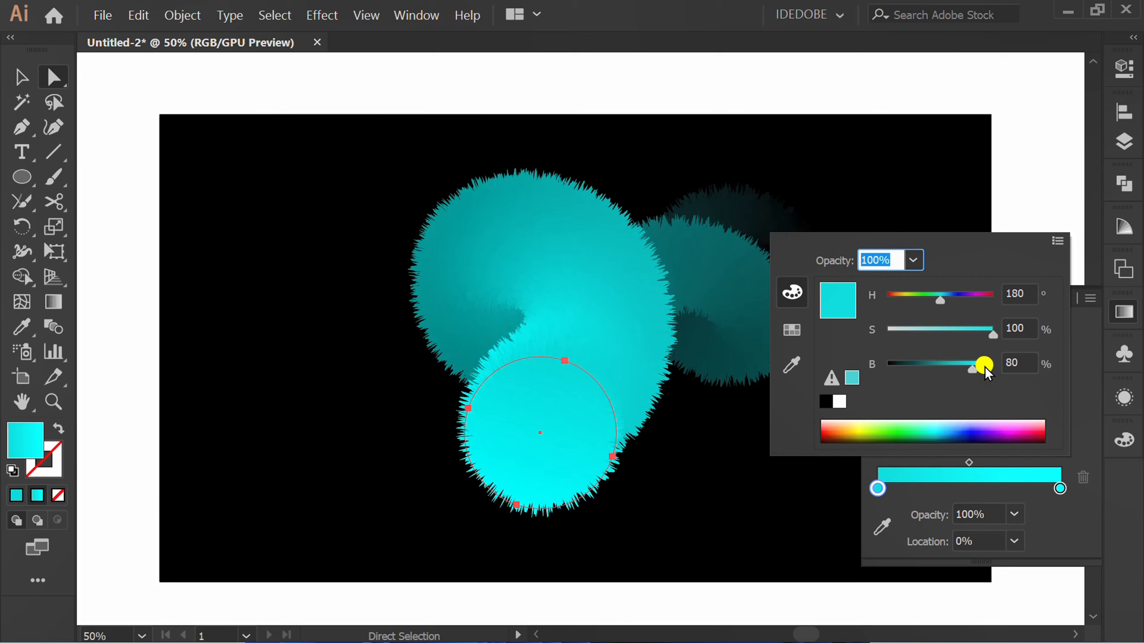
drag(981, 367, 965, 373)
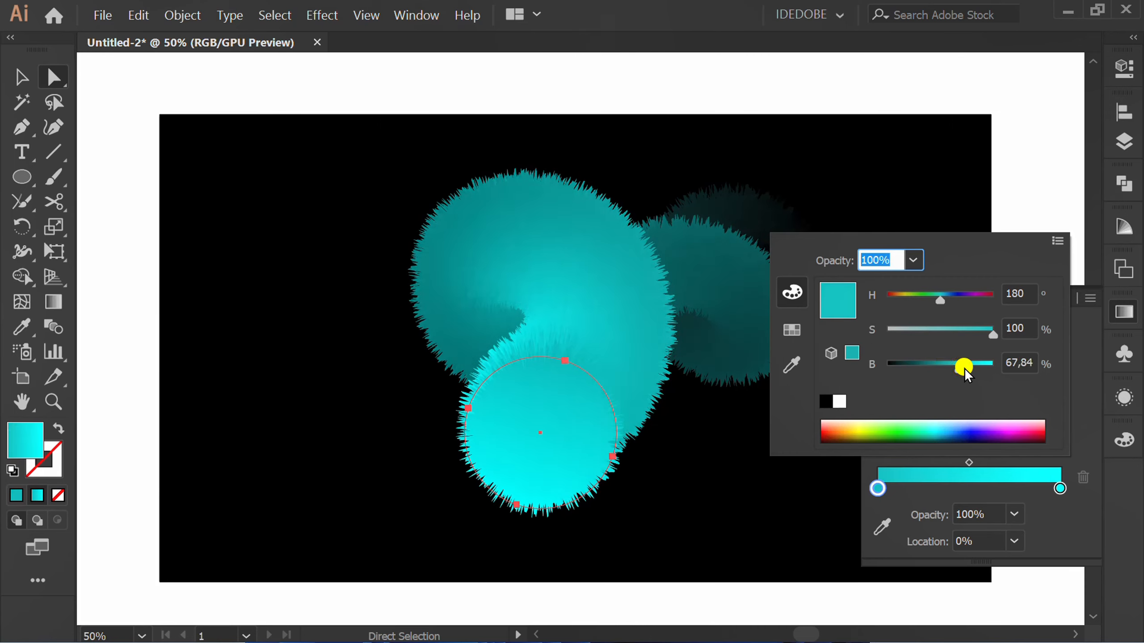
click(1071, 520)
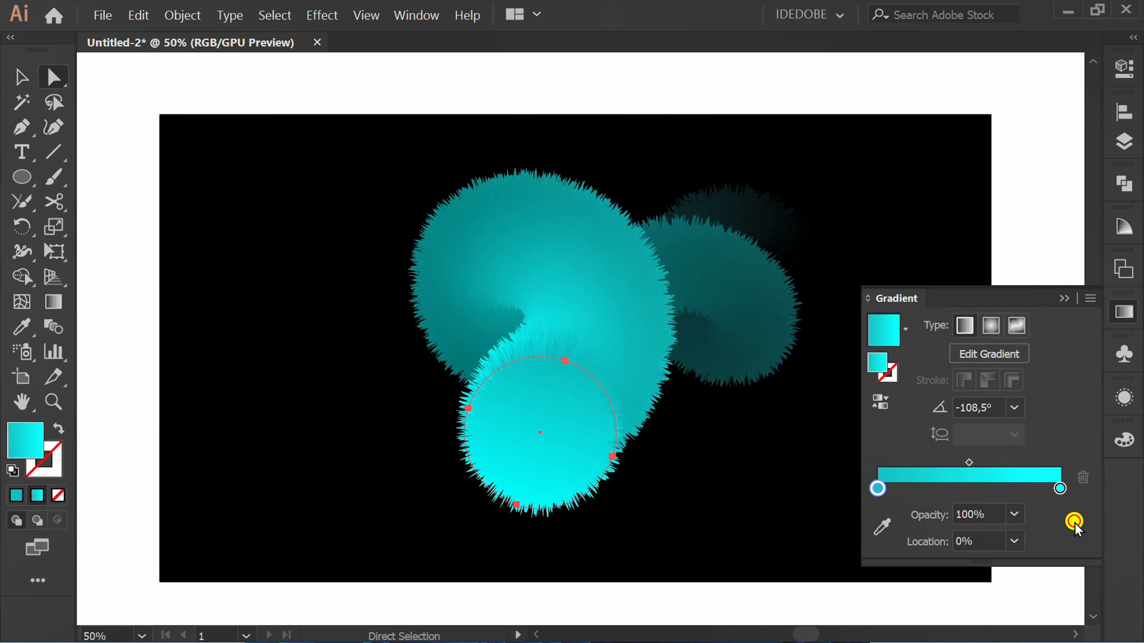
click(1063, 298)
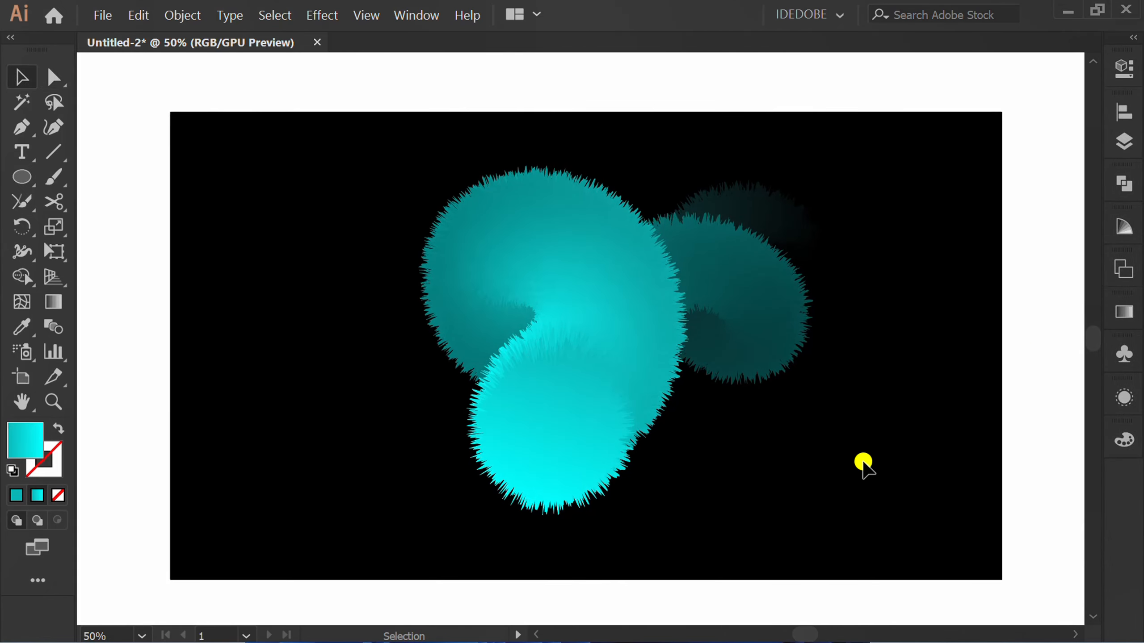